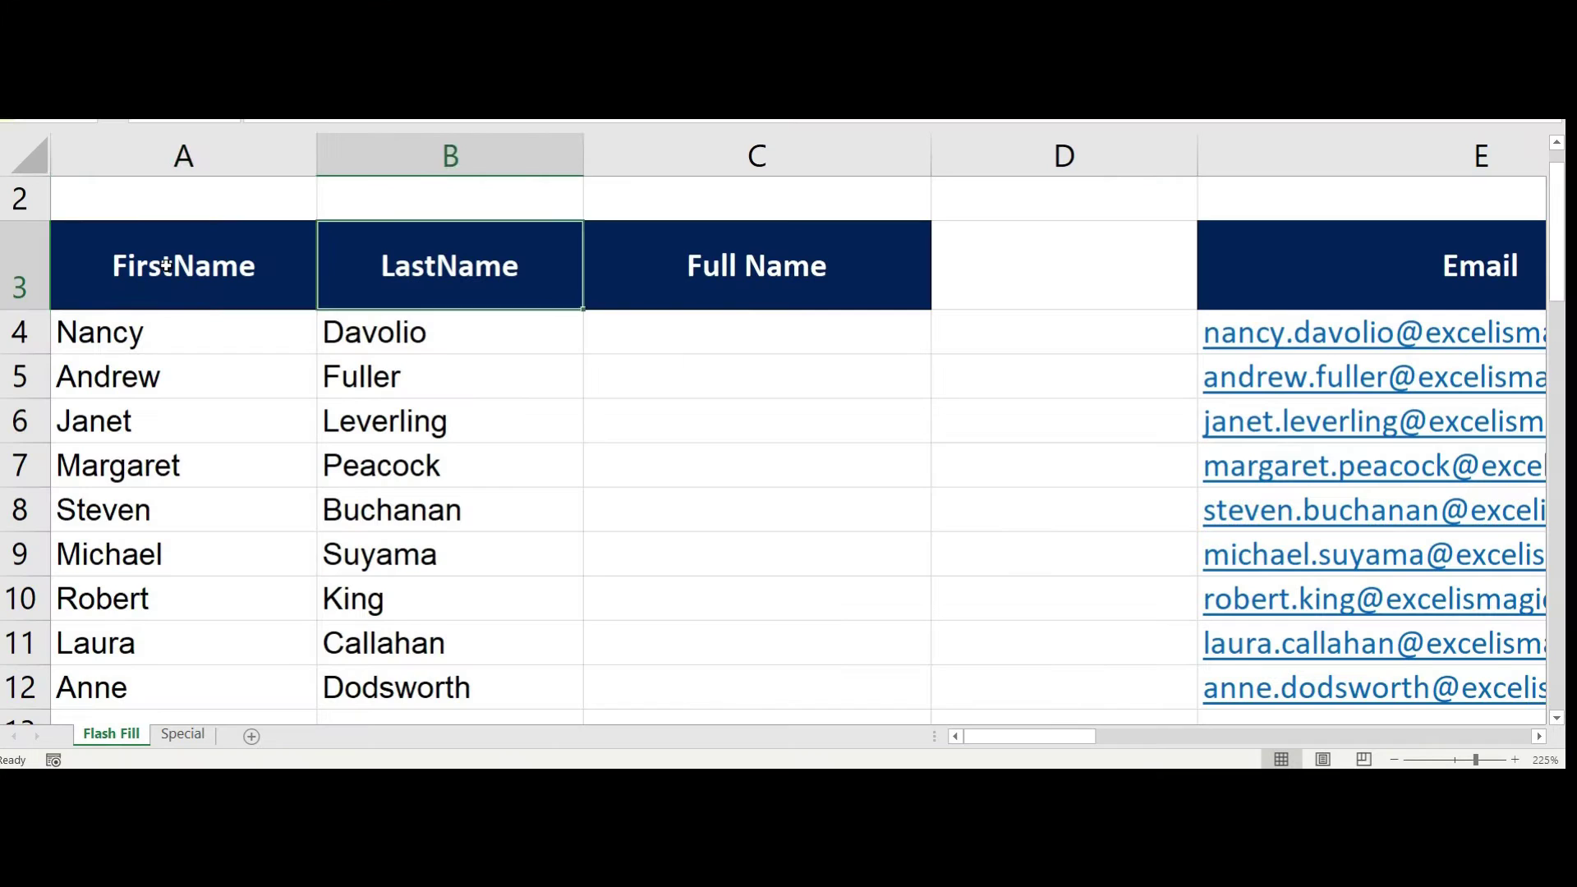
Flash Fill the Full Name column from the Andrew Fuller example and the User Name column from 'avolio'
click(165, 266)
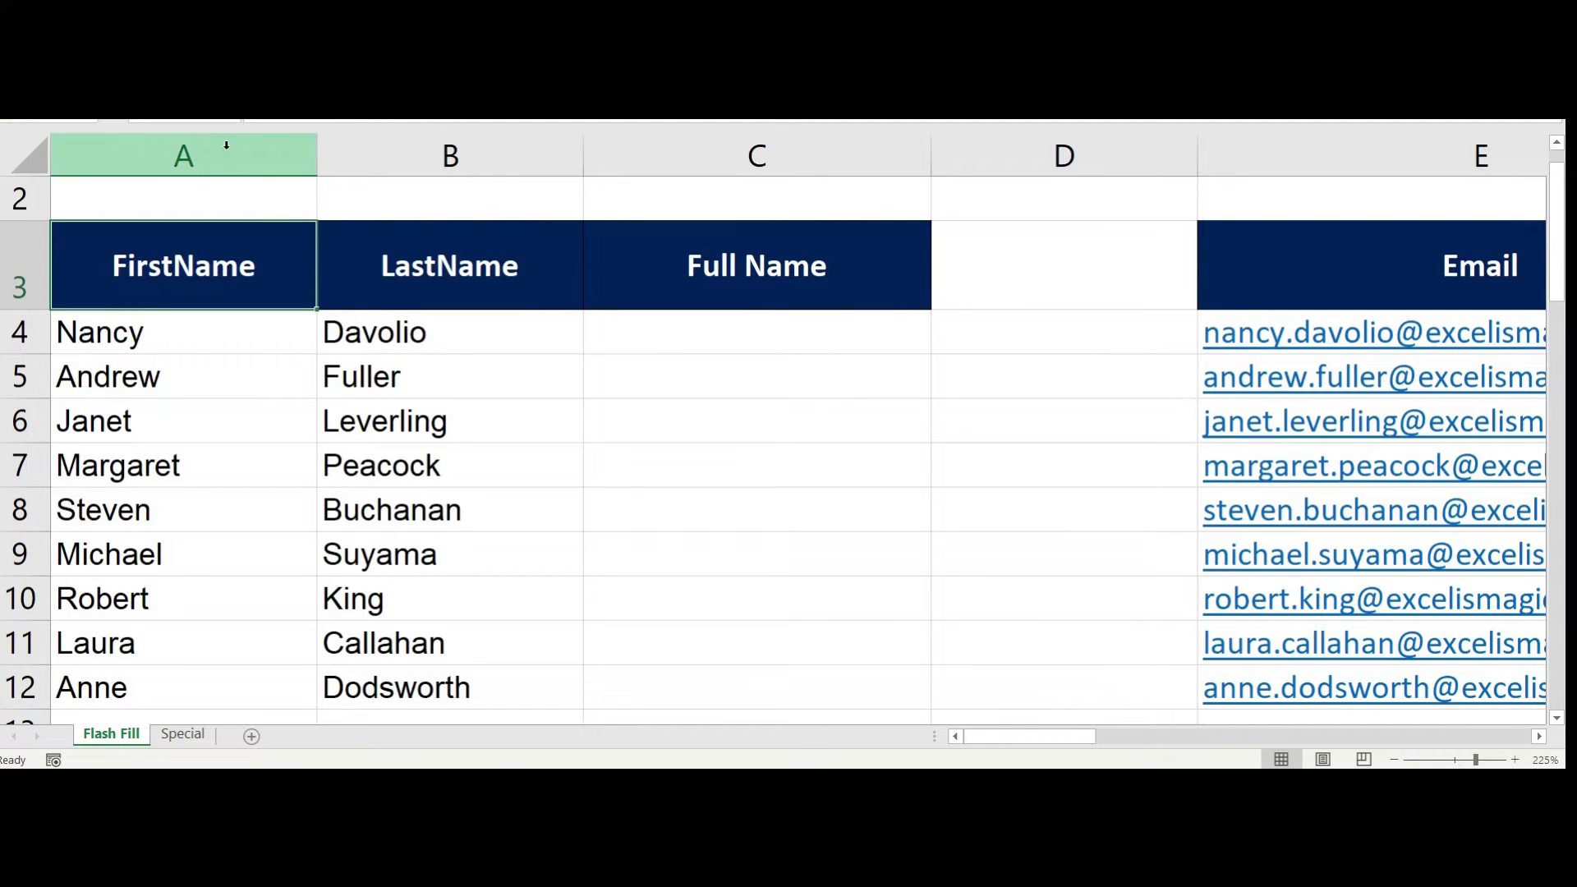
click(439, 244)
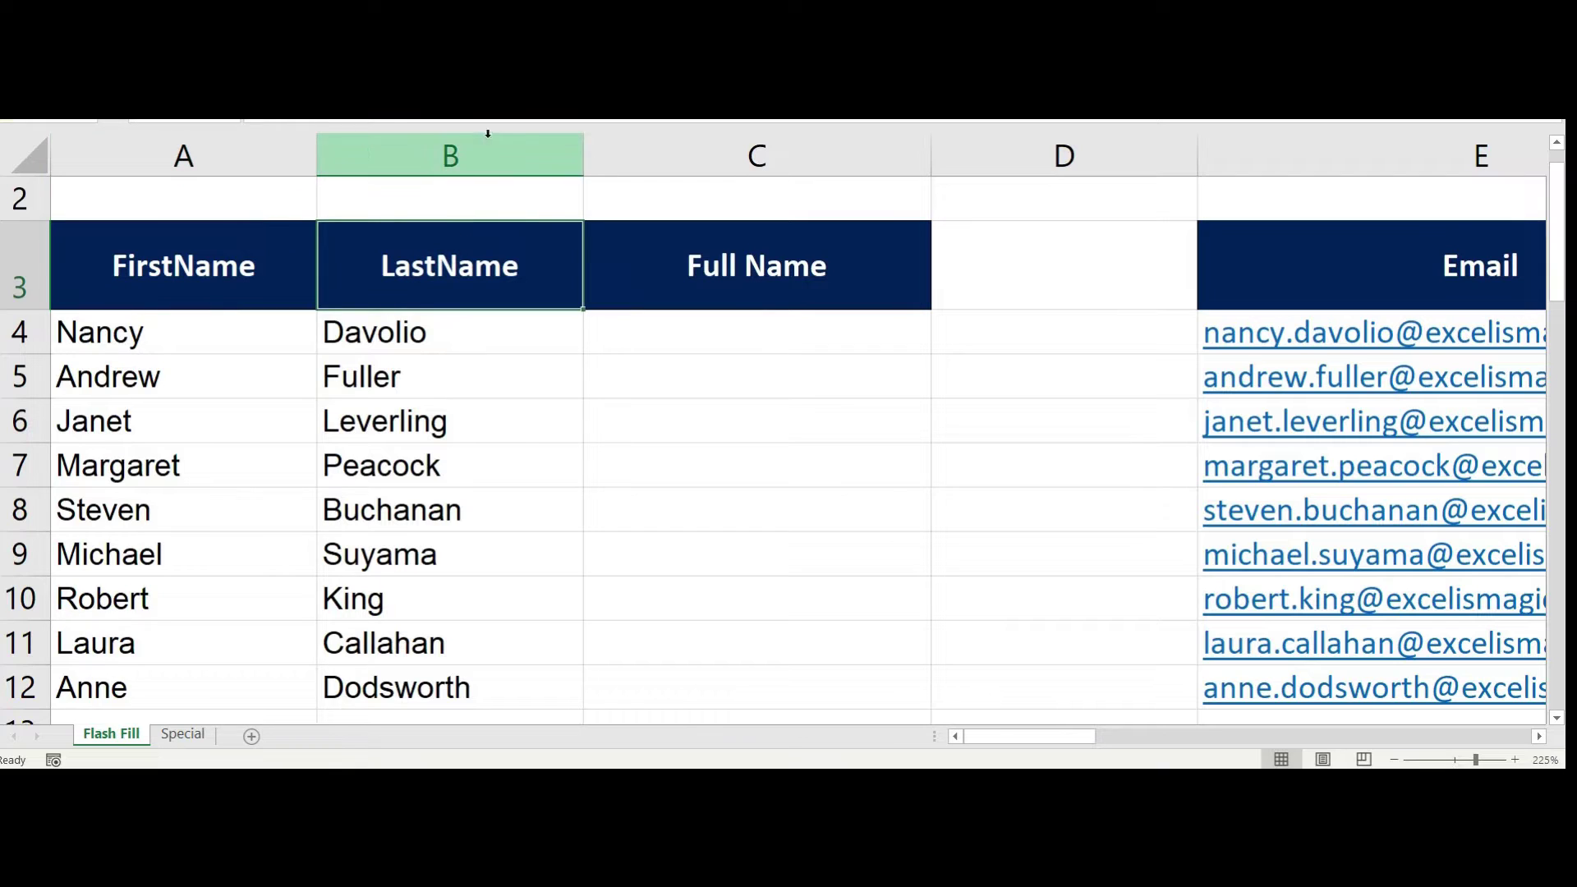
click(725, 326)
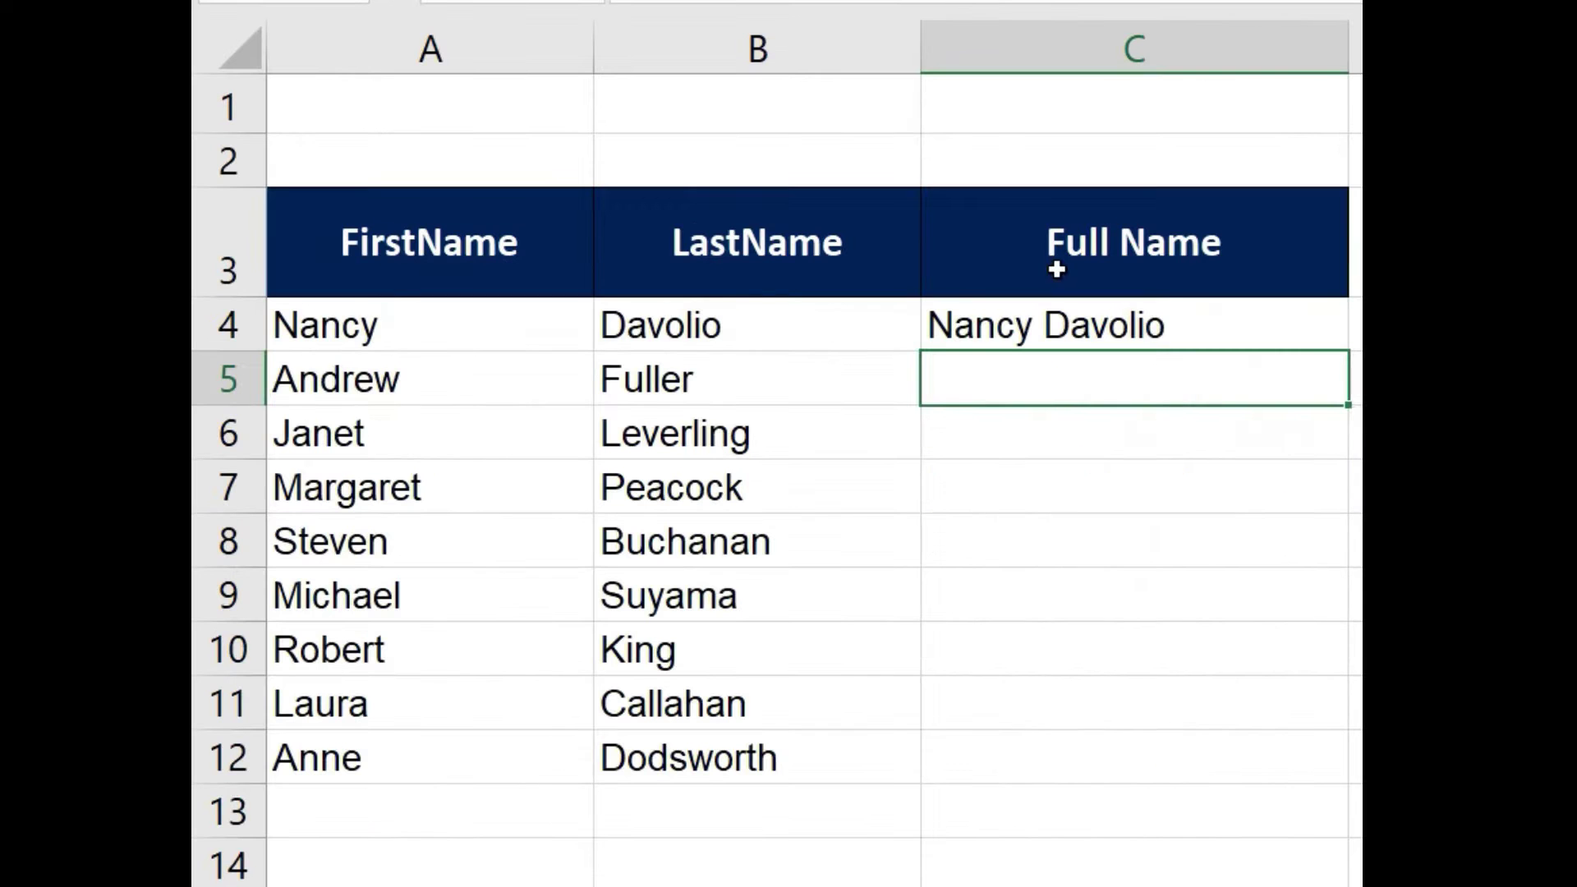
text(Andrew Fuller)
key(Return)
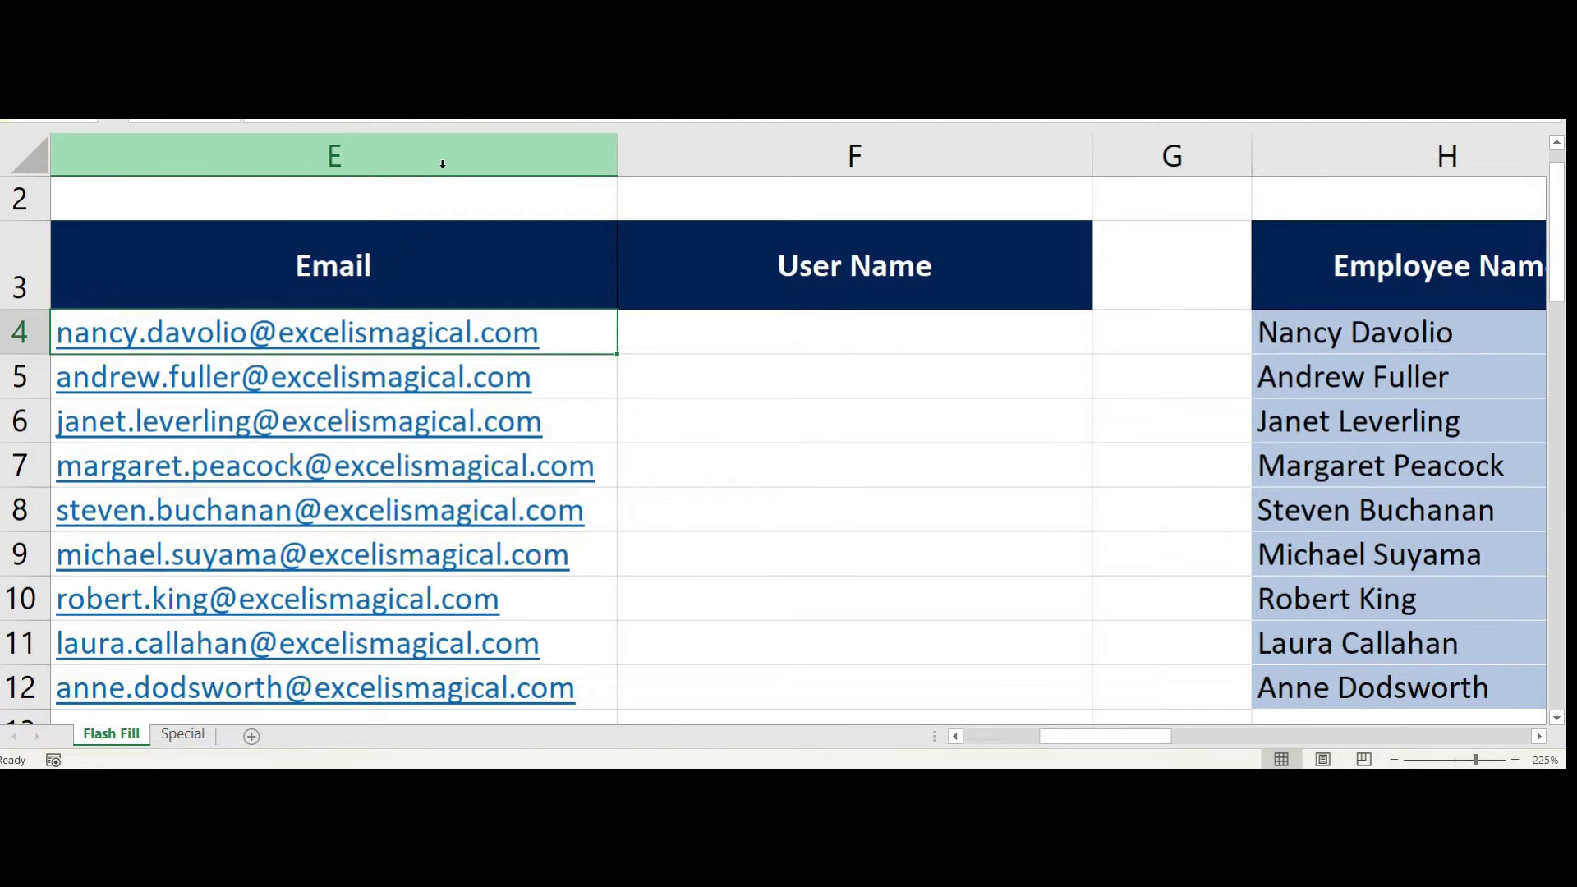
text(a)
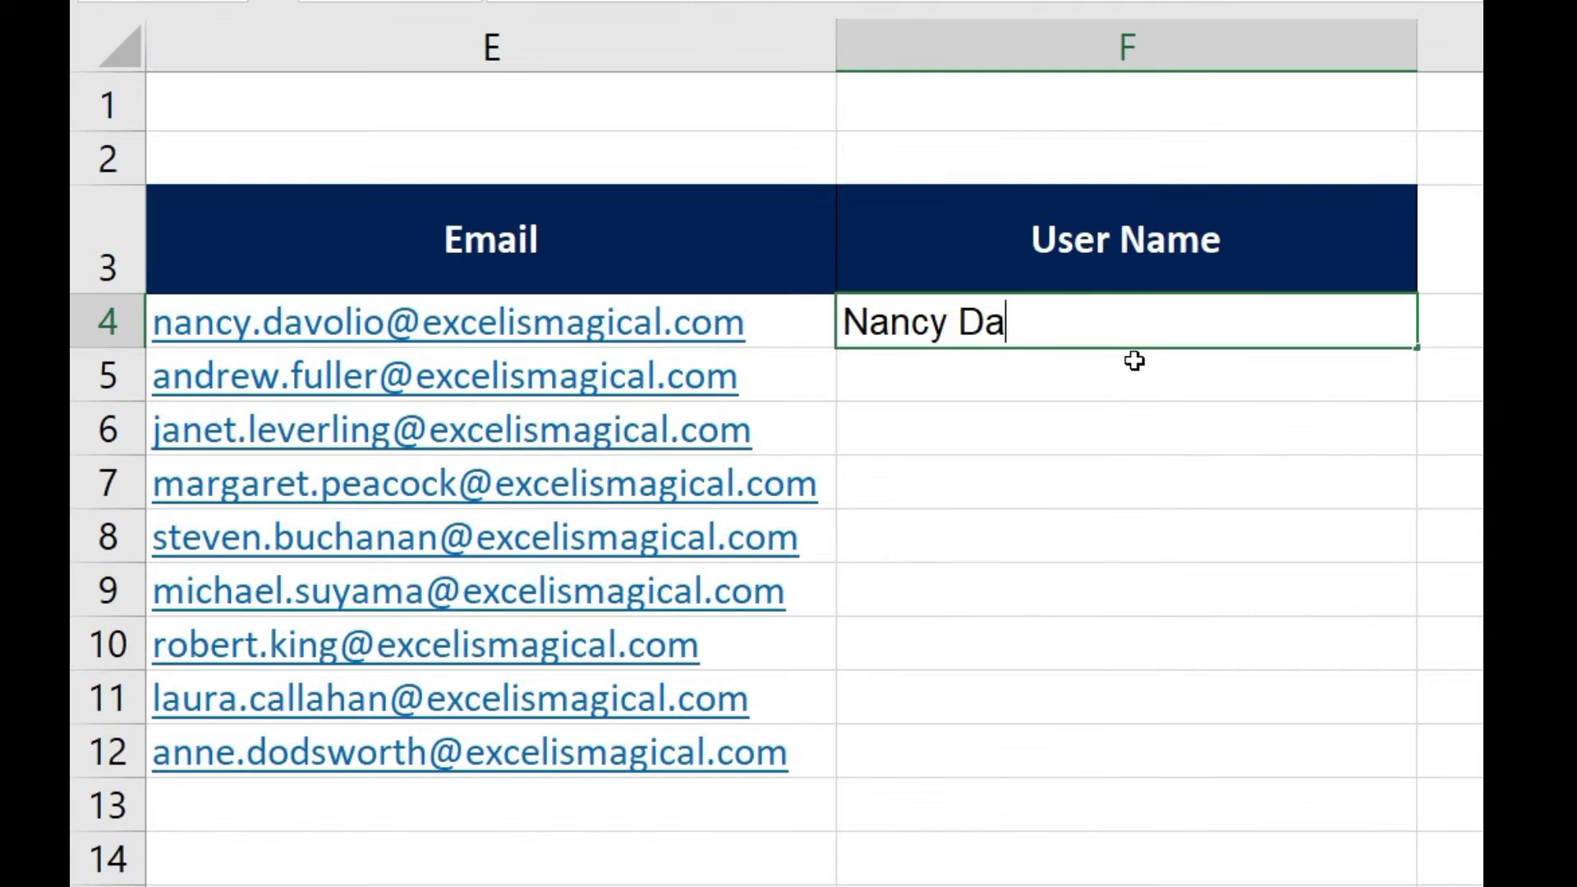
text(volio)
key(Return)
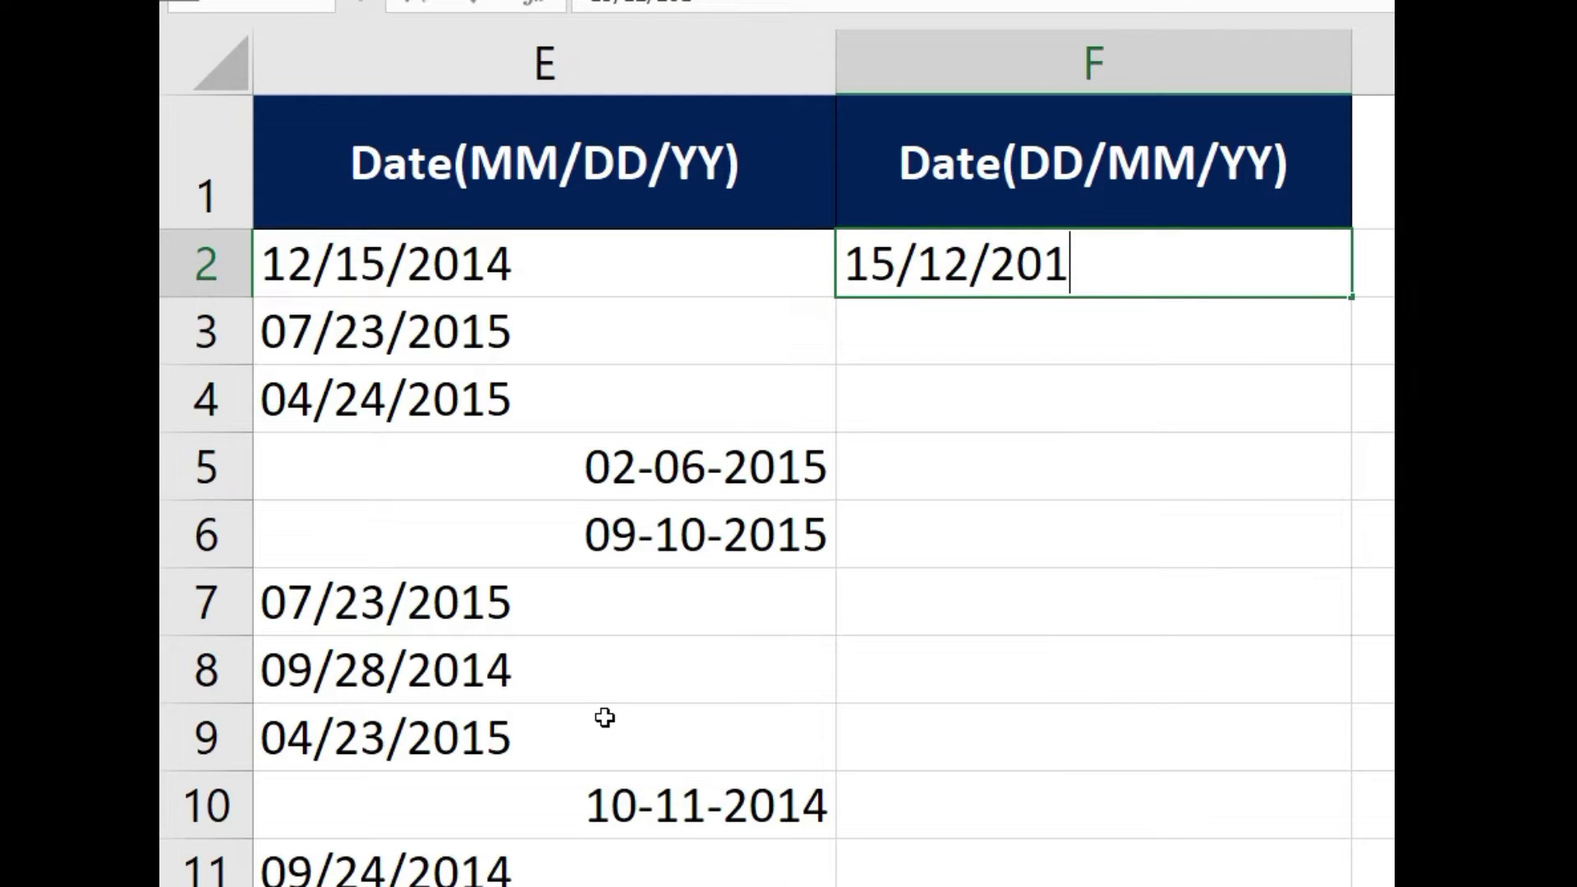
Enter 15-12-2014 as the first day-first date and Flash Fill the remaining dates with Ctrl+E
text(4)
key(Return)
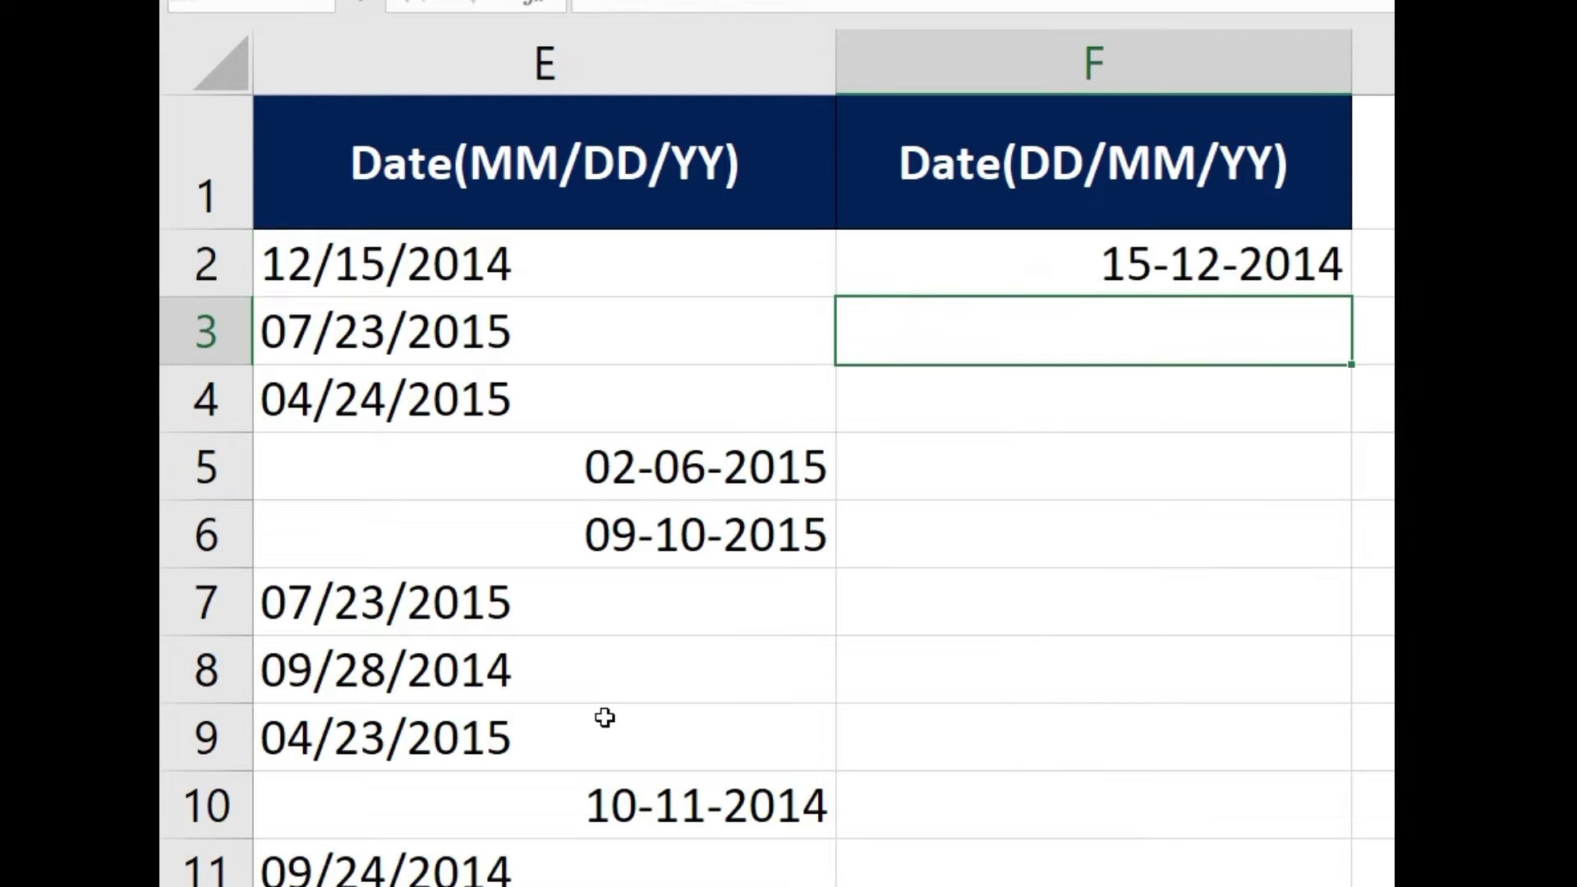
key(ctrl+e)
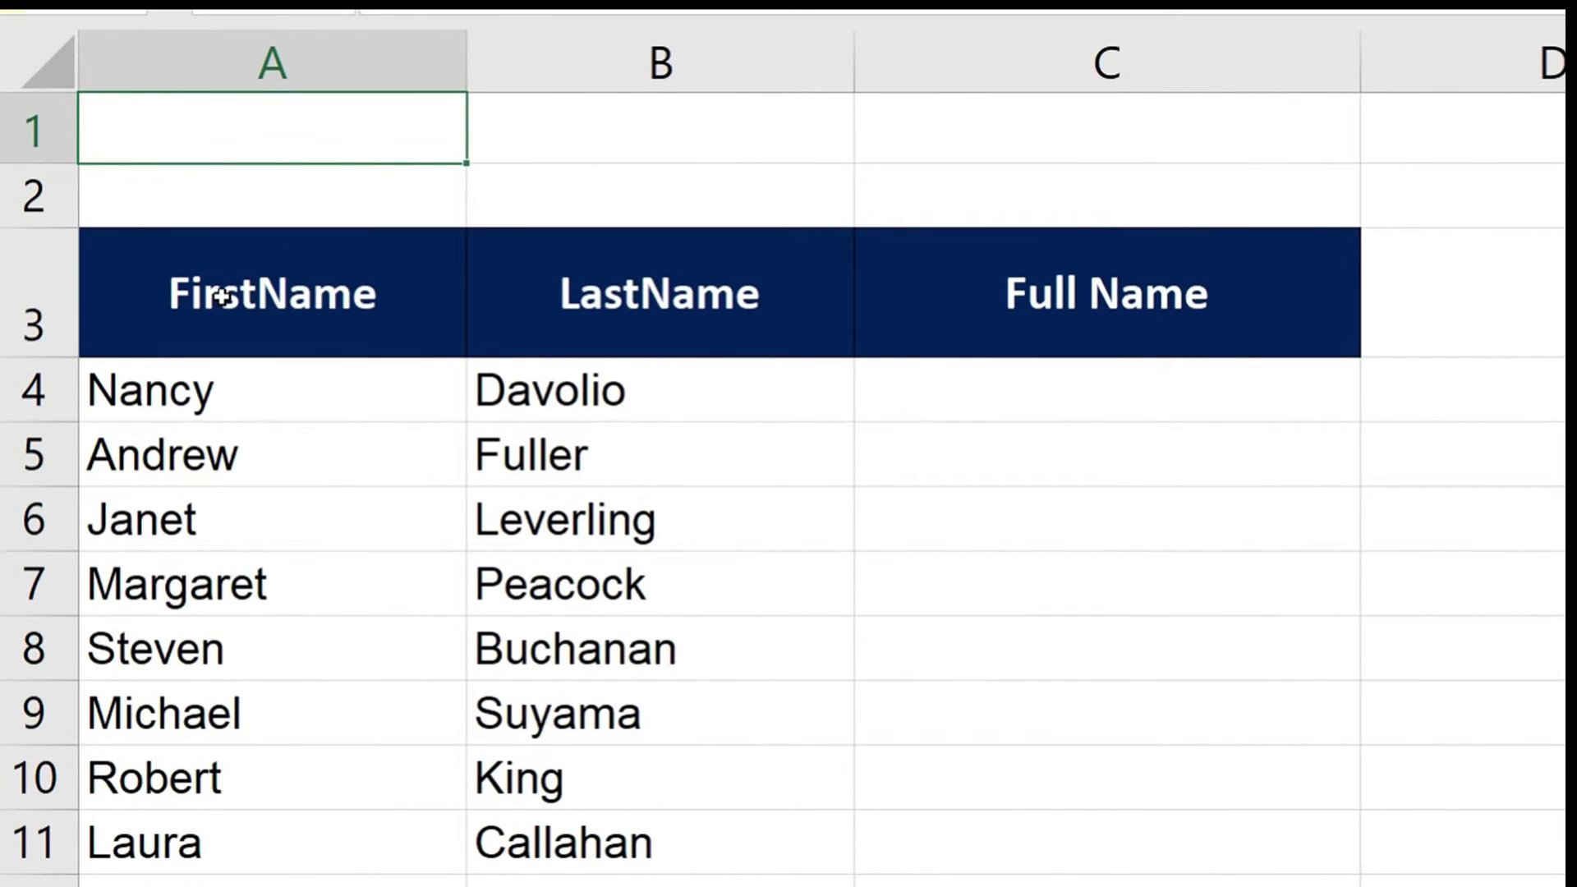
Enter Nancy Davolio in C4, combining the FirstName and LastName values
click(191, 303)
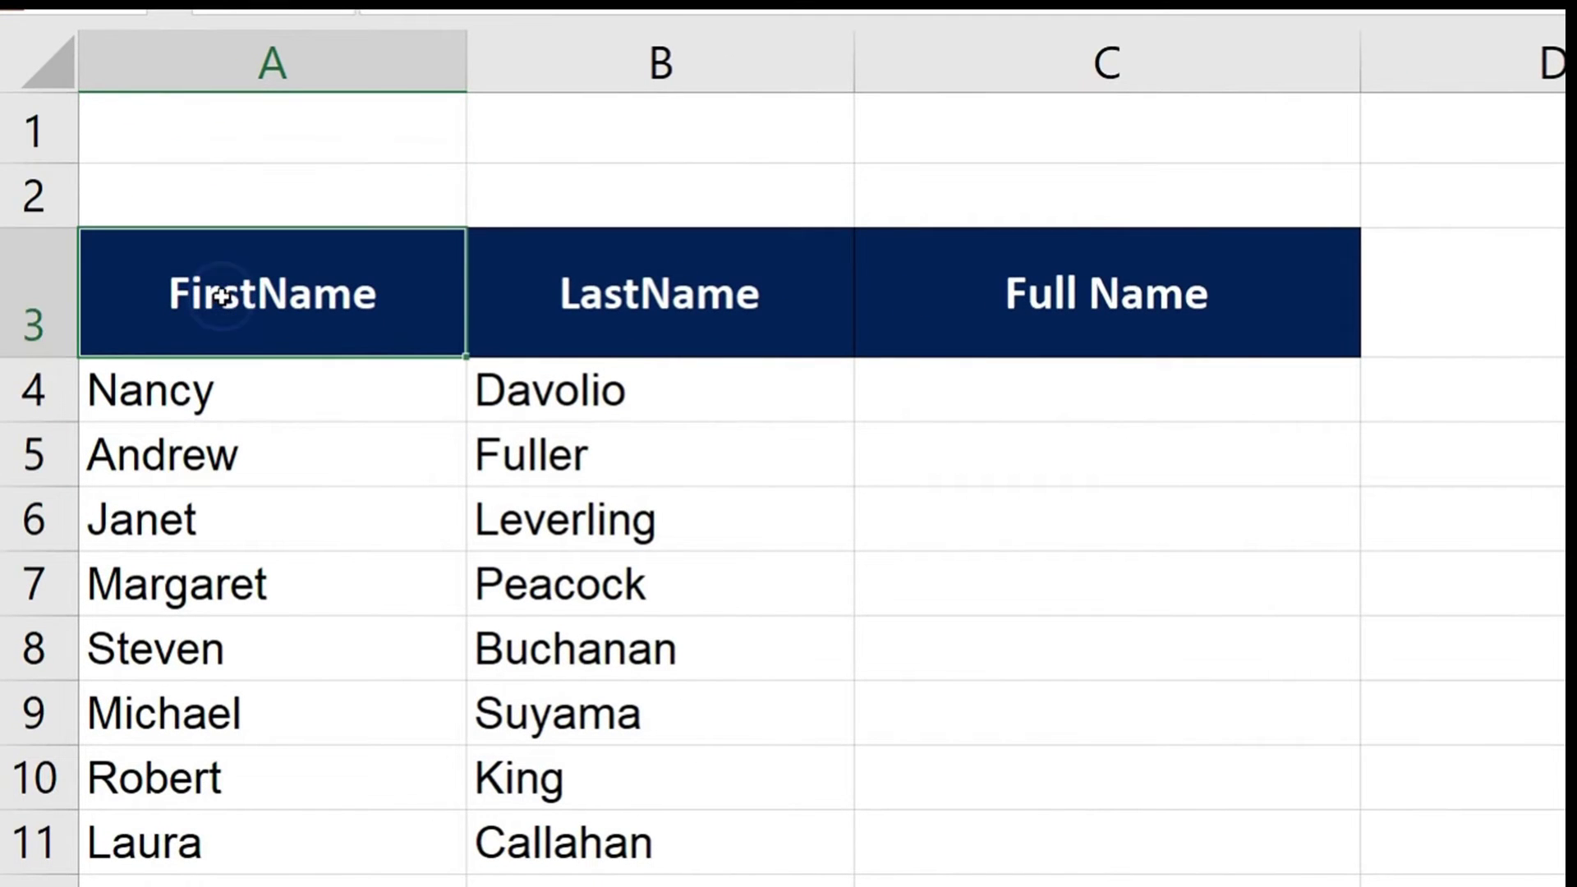
click(666, 285)
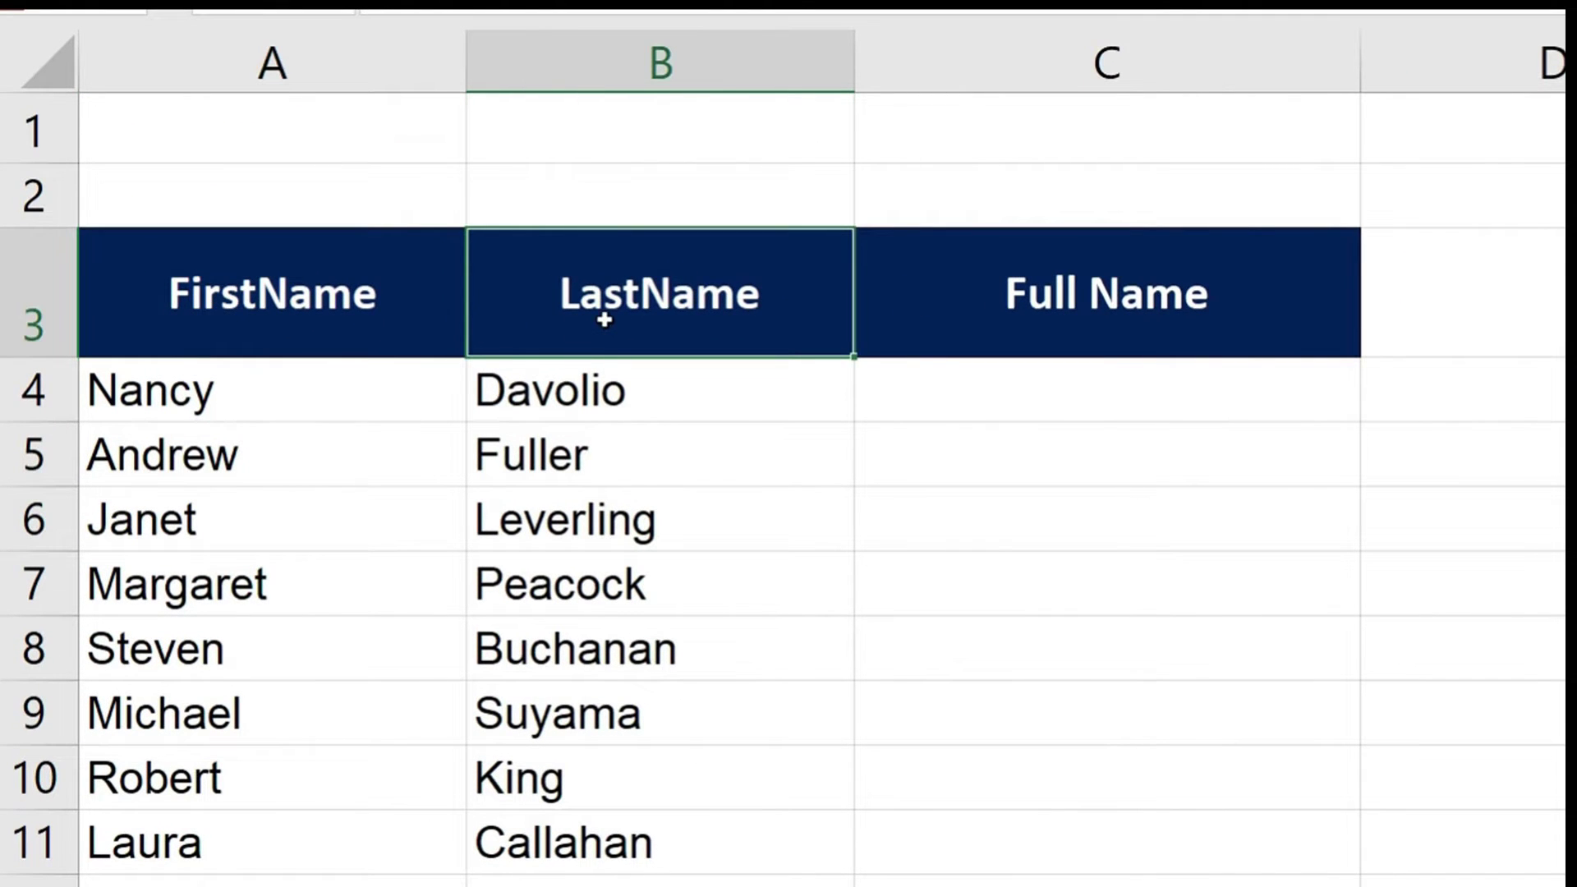
click(977, 394)
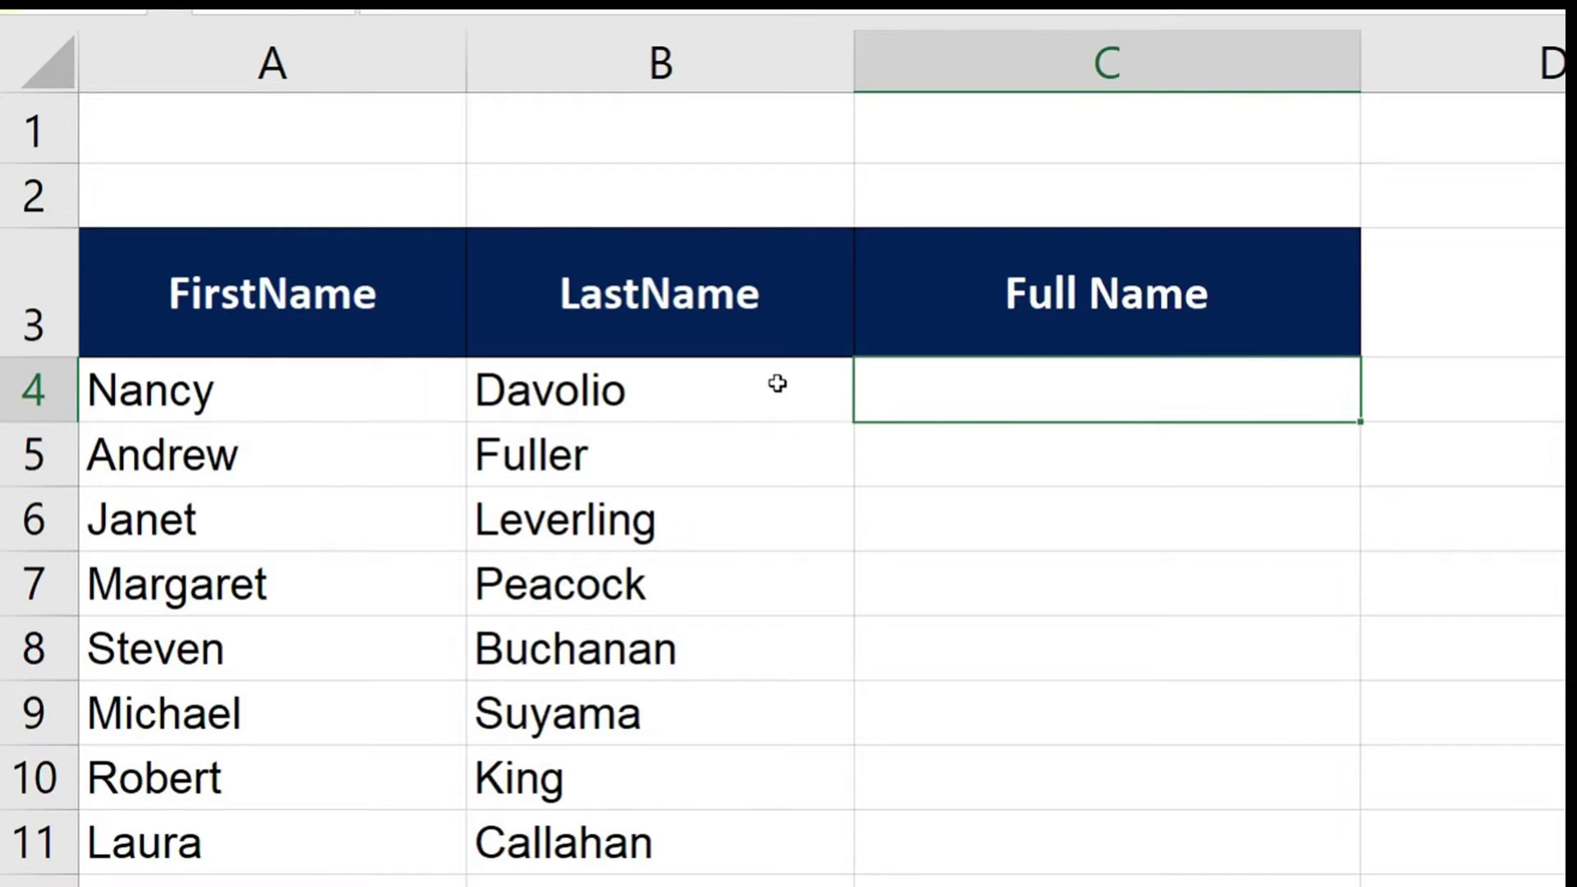
text(Na)
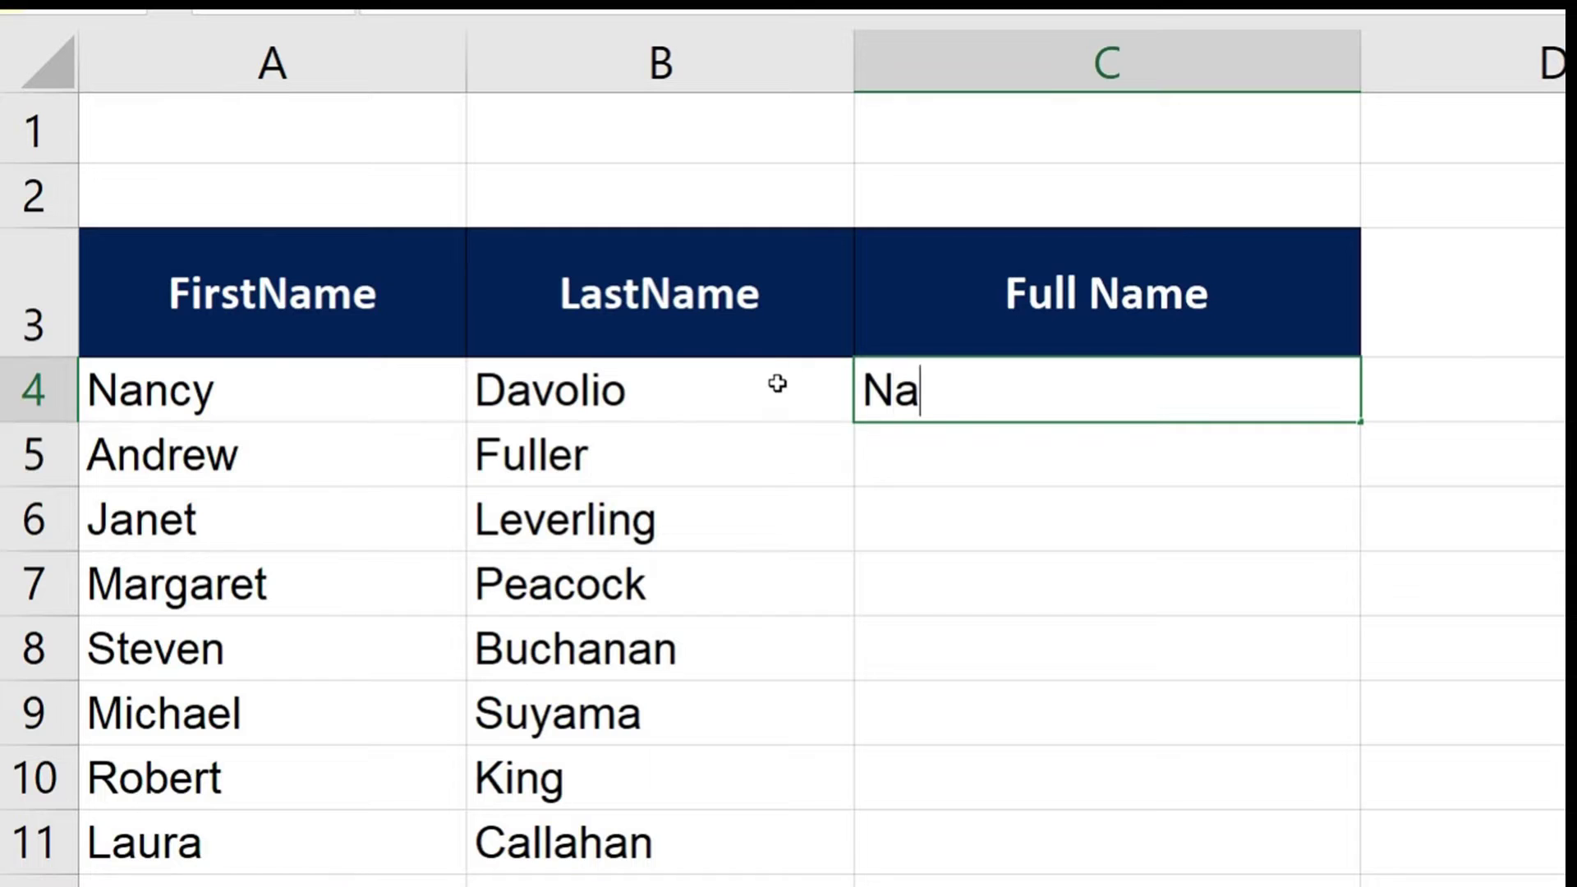
text(ncy Davolio)
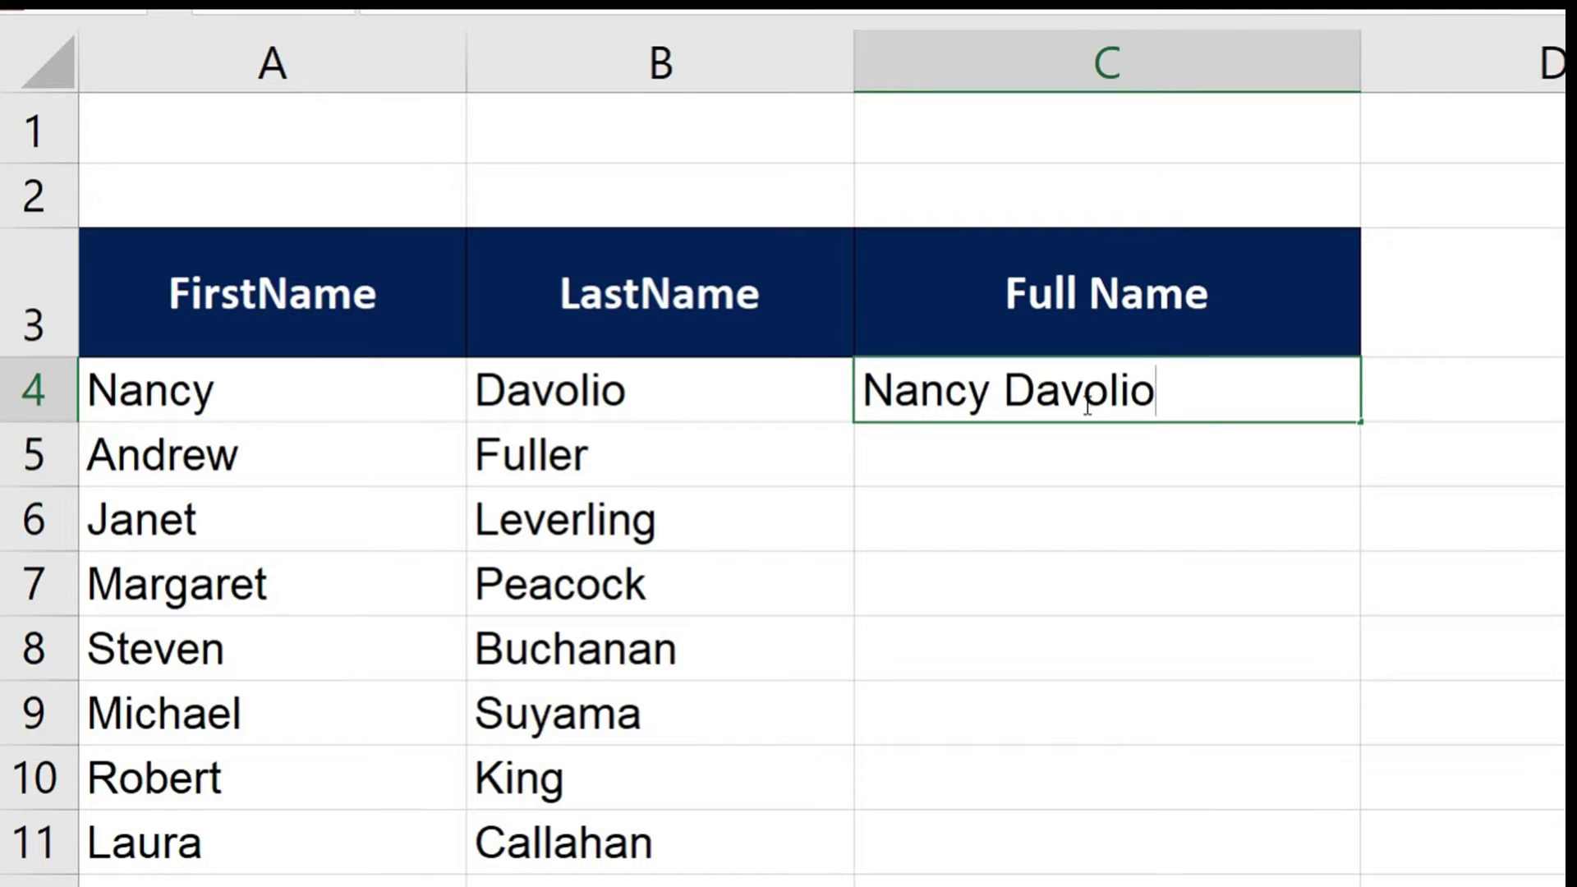
key(Return)
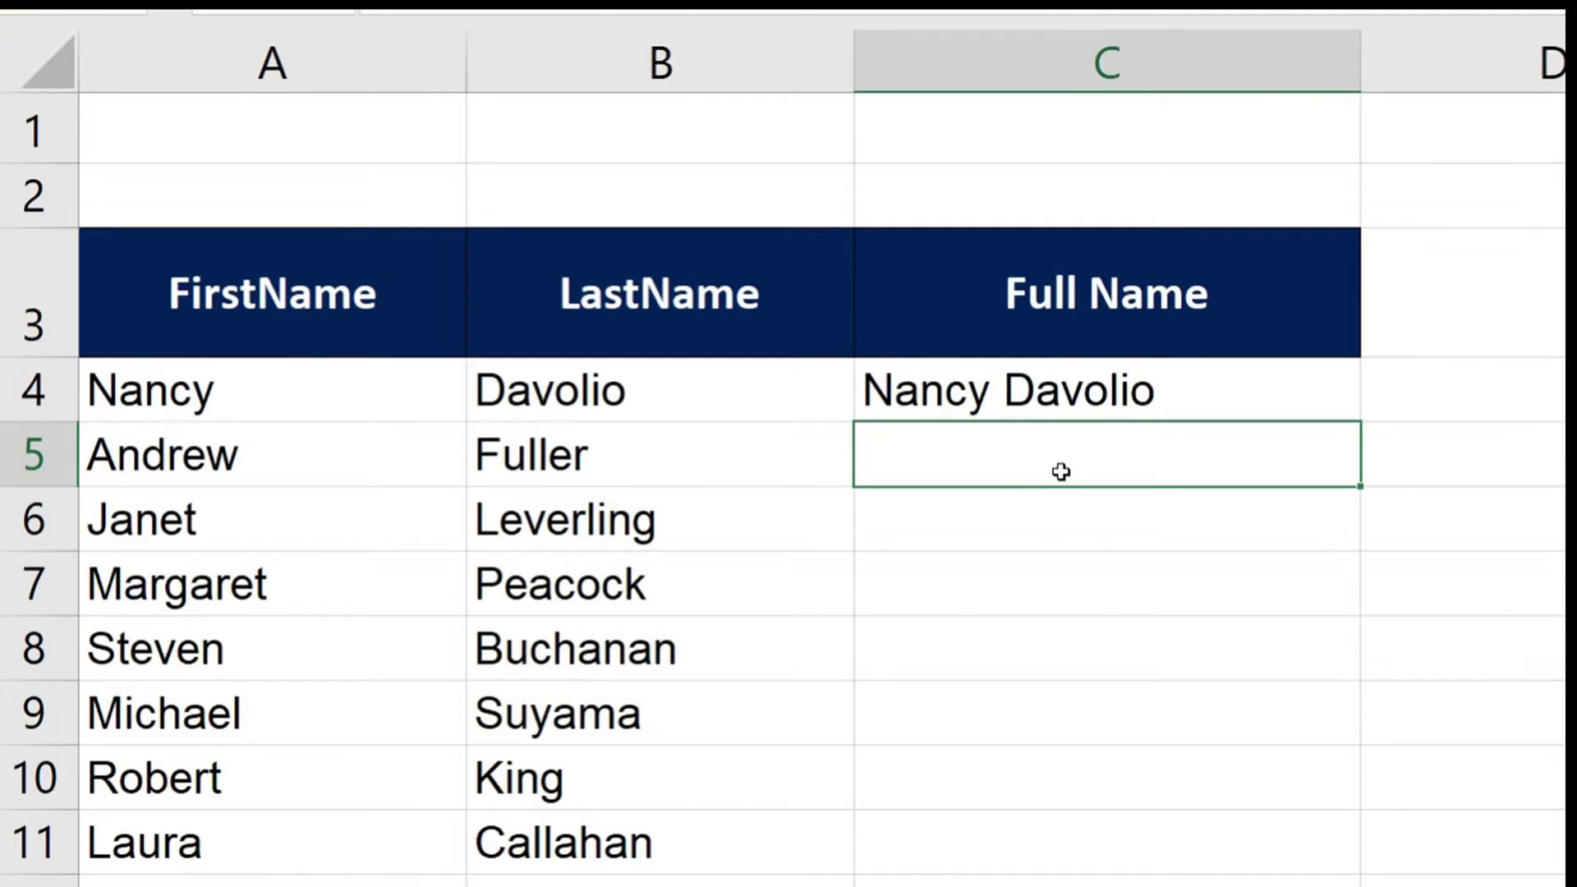
Flash Fill the full names below Nancy Davolio with Ctrl+E
key(ctrl+e)
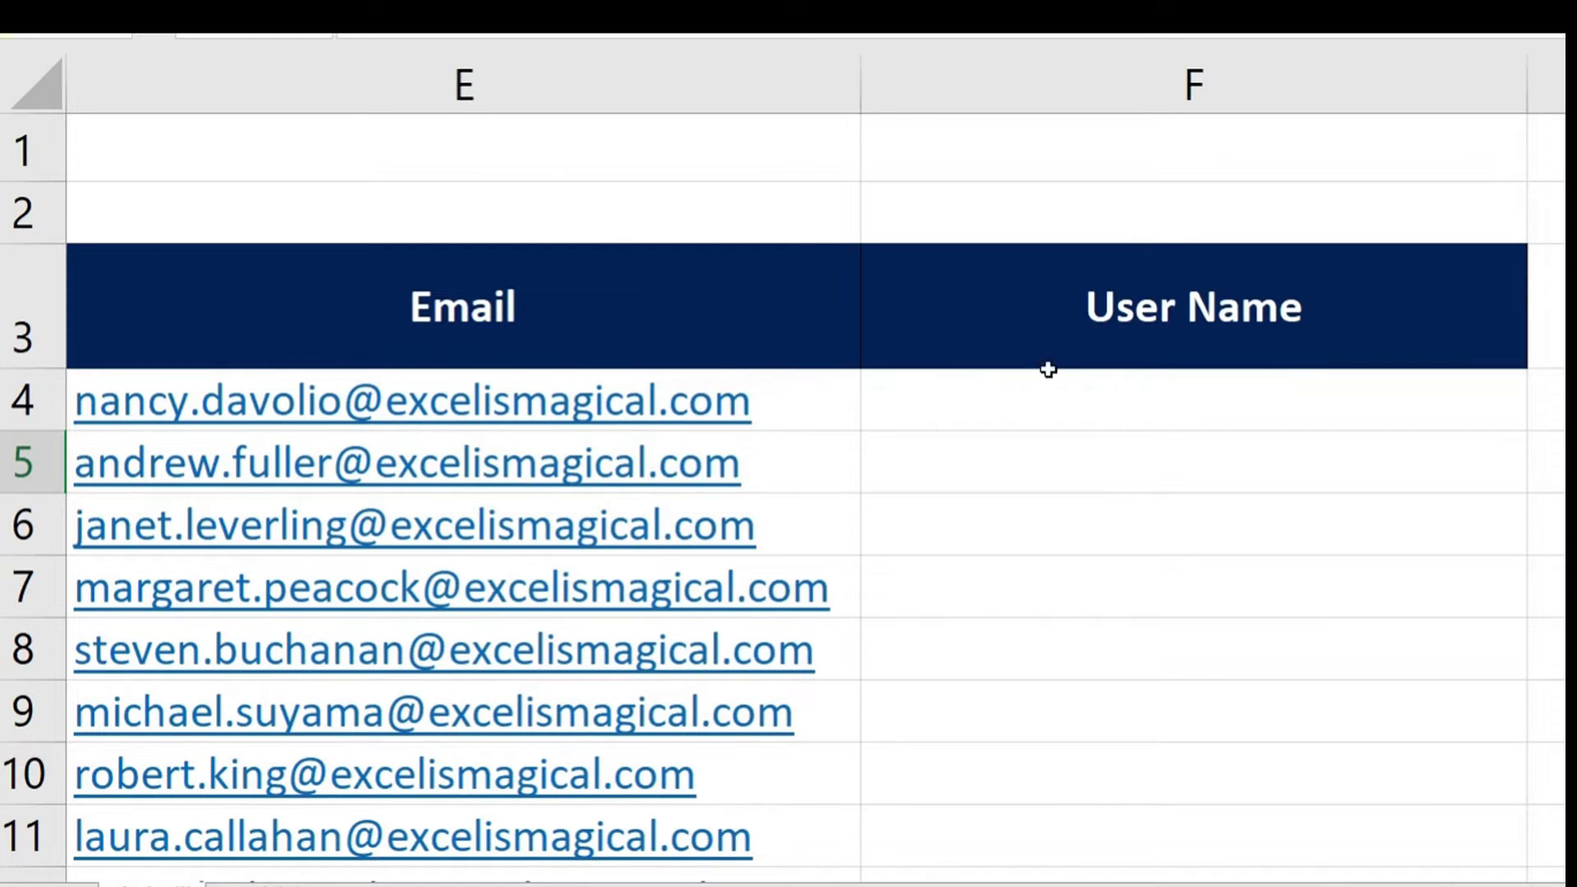
Enter Nancy Davolio in cell F4 of the User Name column
click(1016, 391)
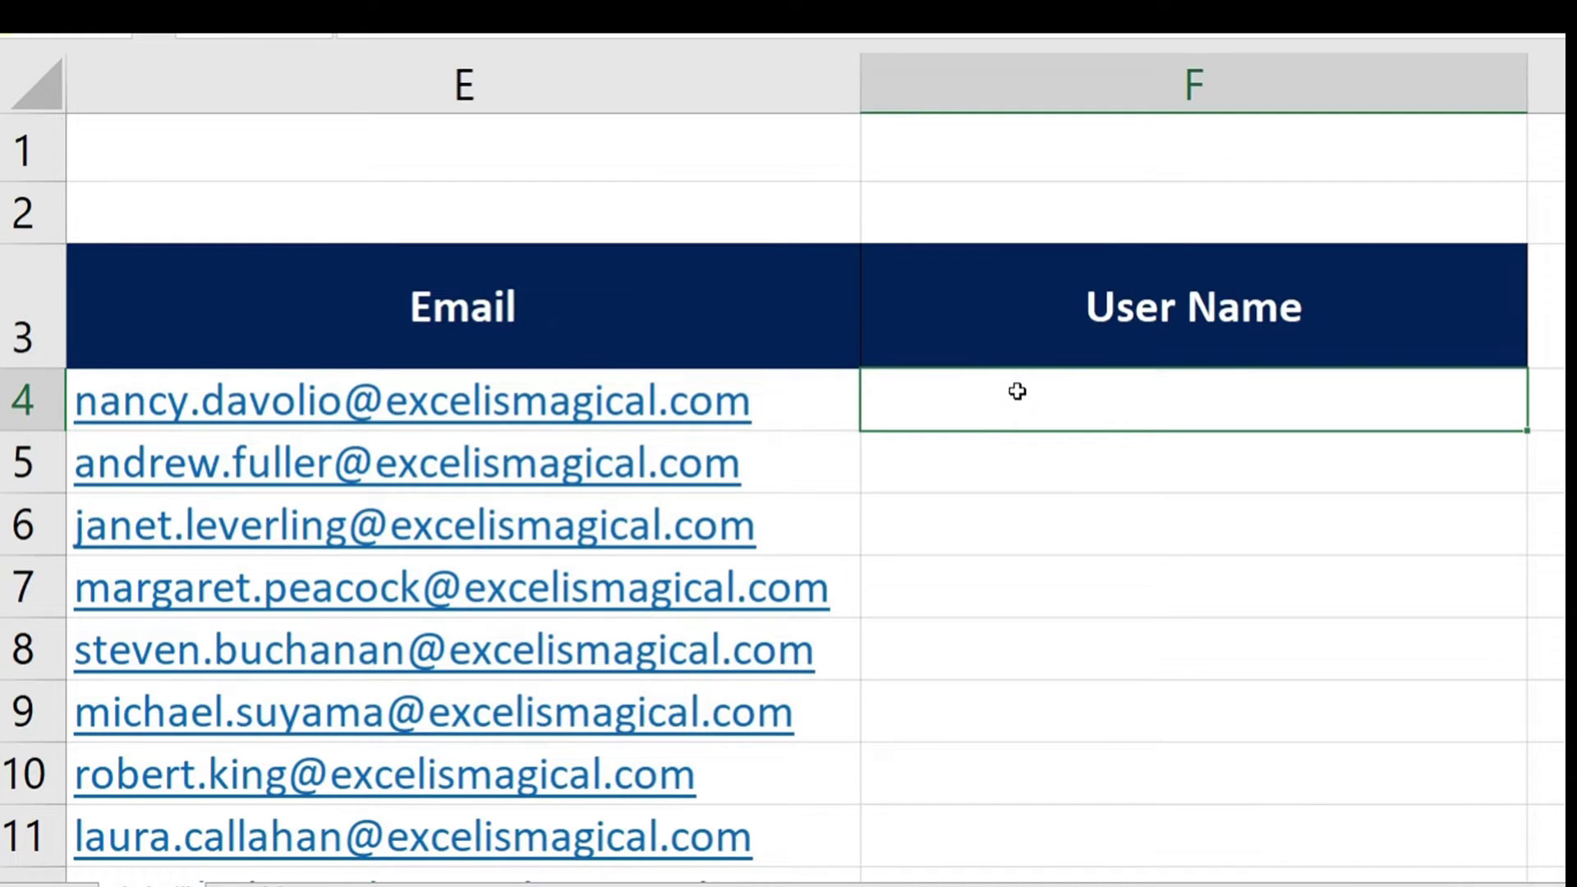
text(Nancy )
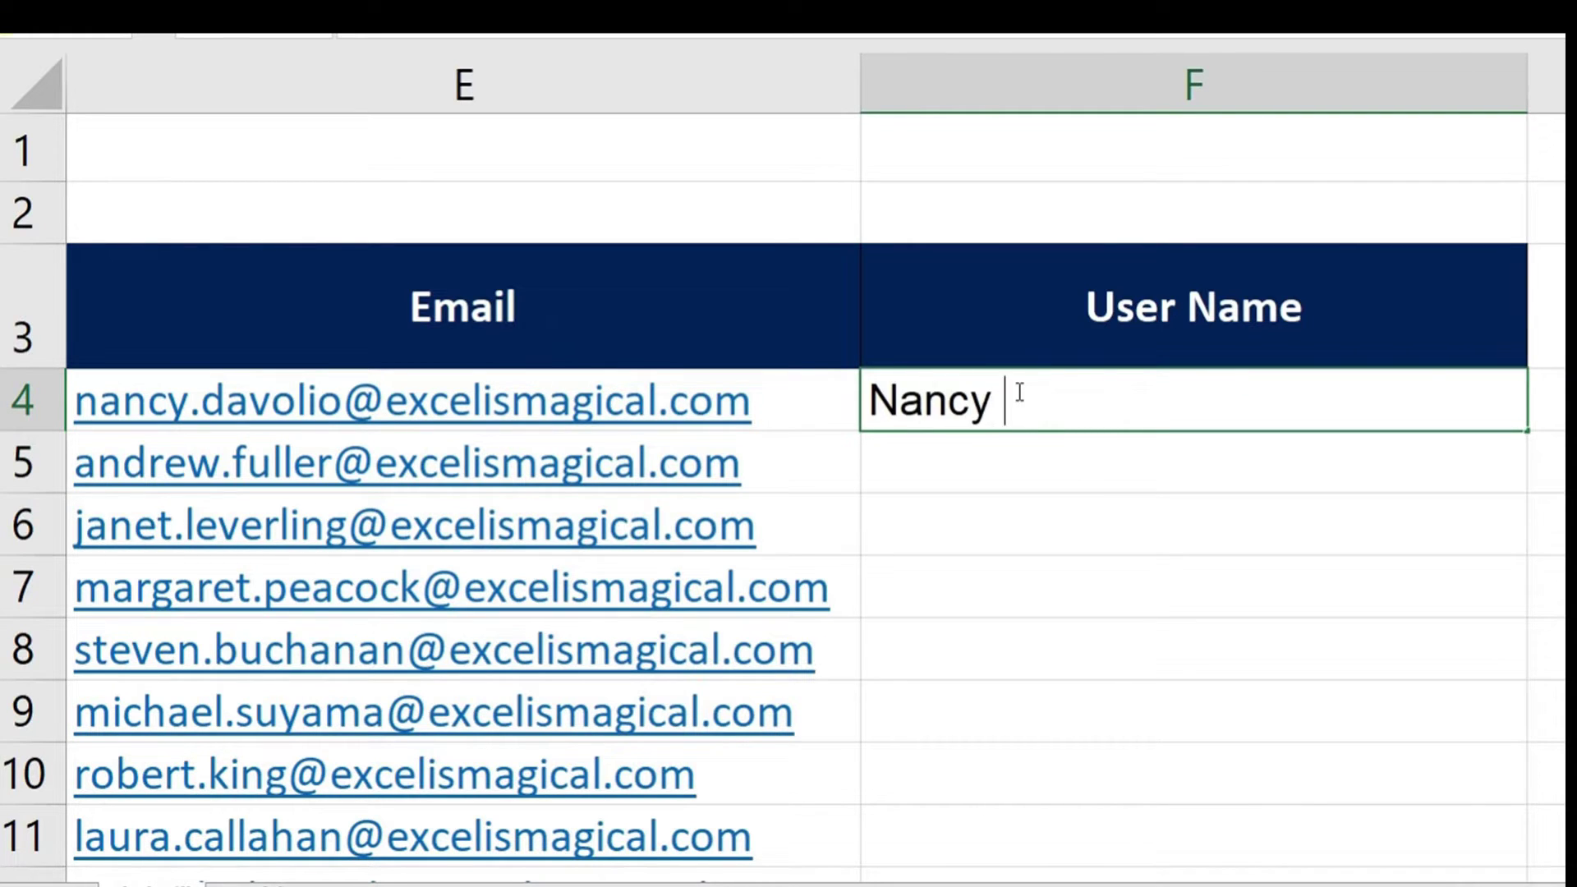
text(Davolio)
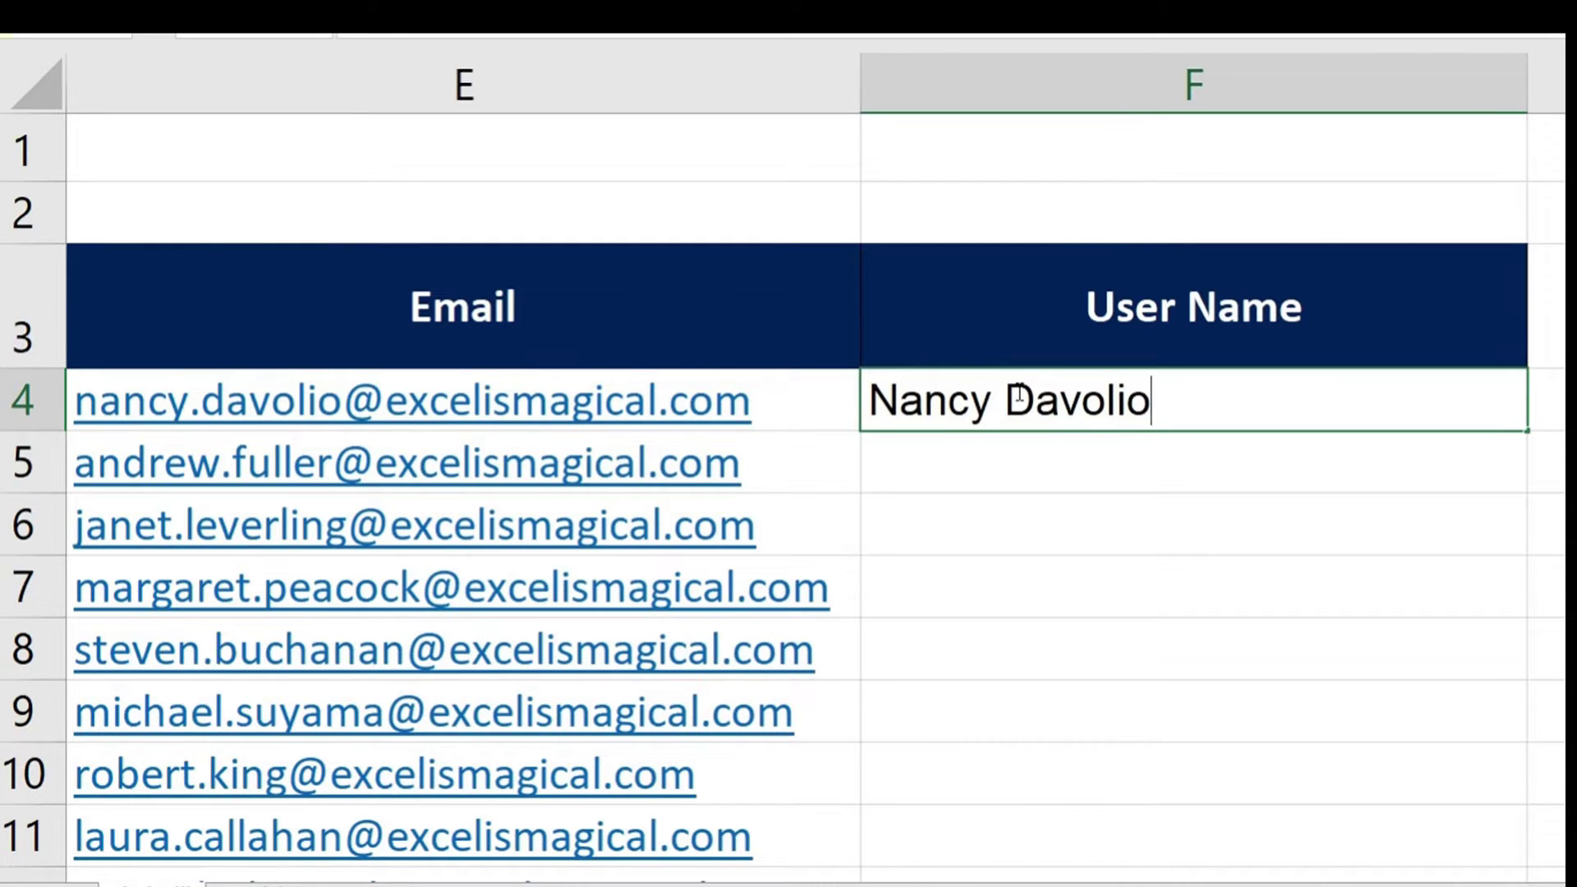
key(Return)
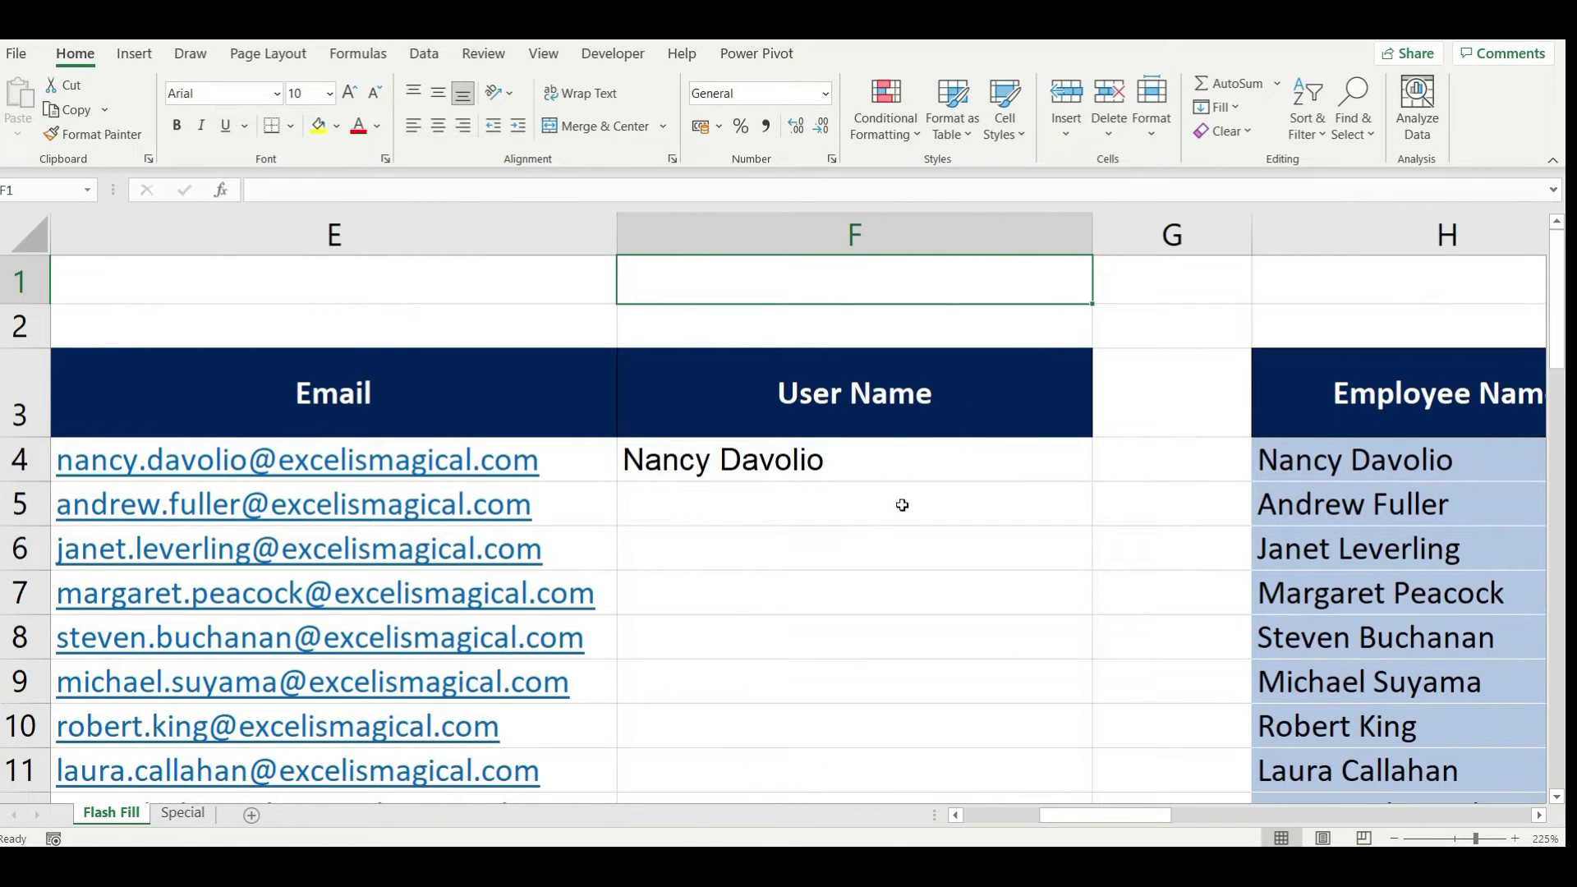
Complete the User Name column from F5 down with the Data tab's Flash Fill command
click(834, 479)
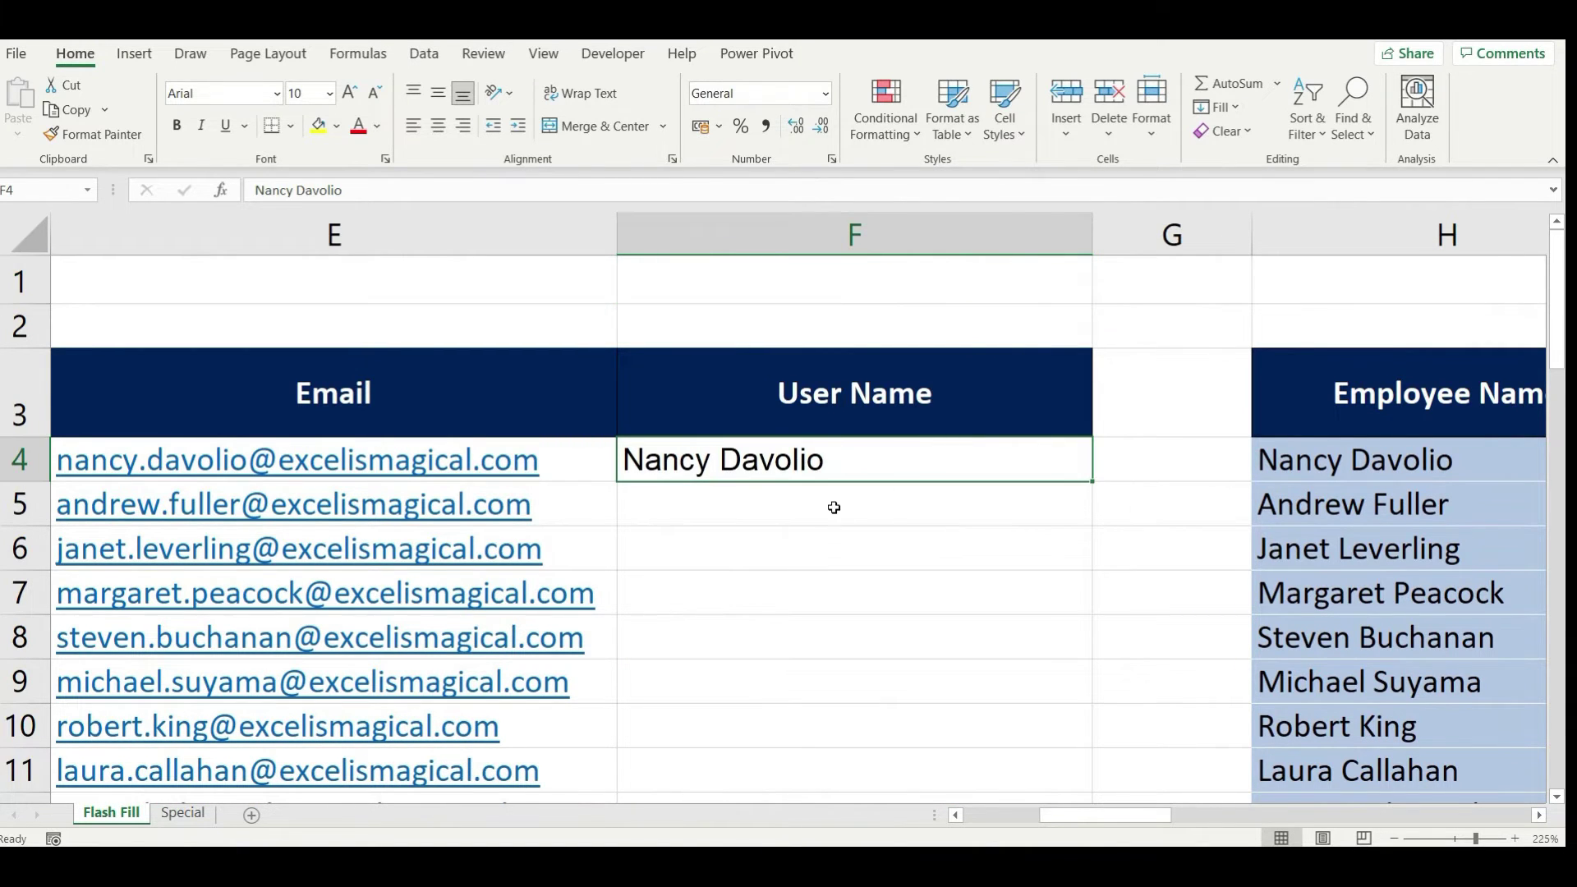
click(794, 511)
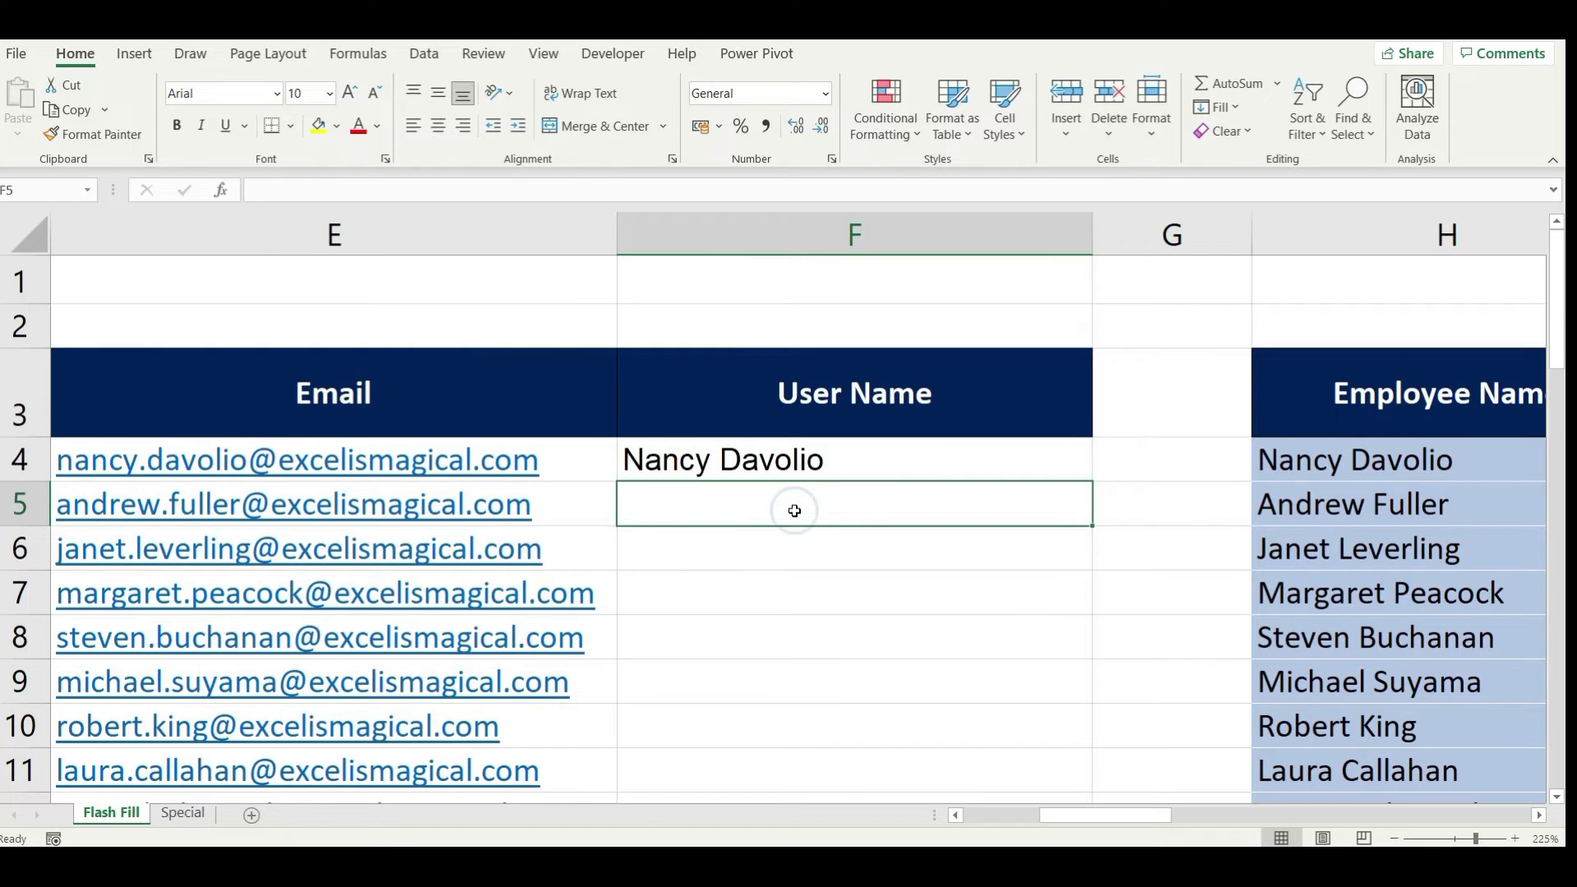
click(424, 54)
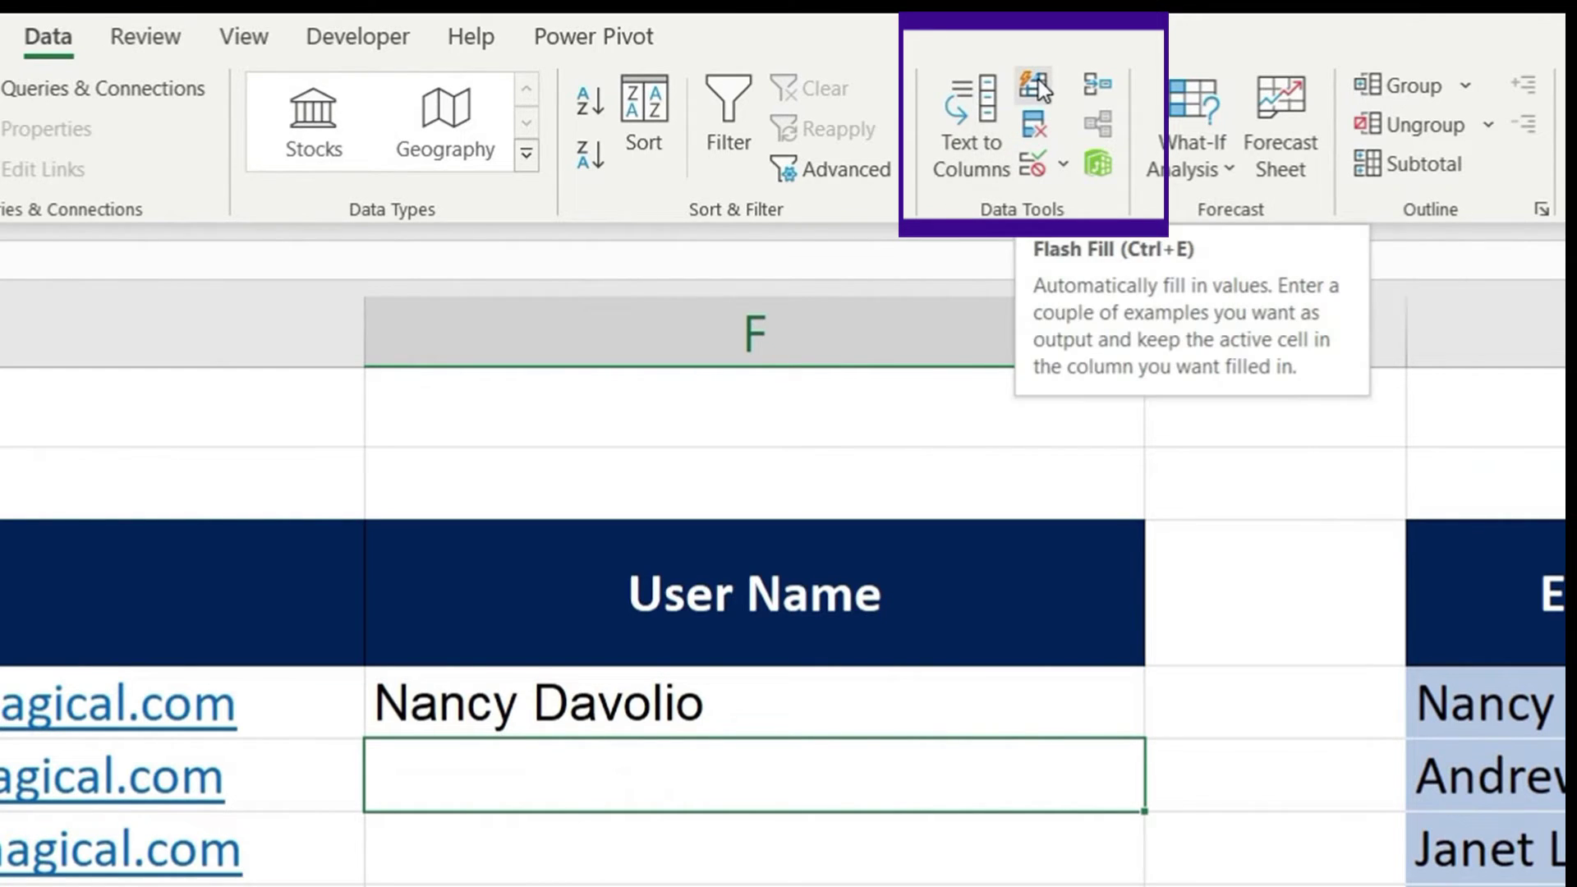
click(1037, 82)
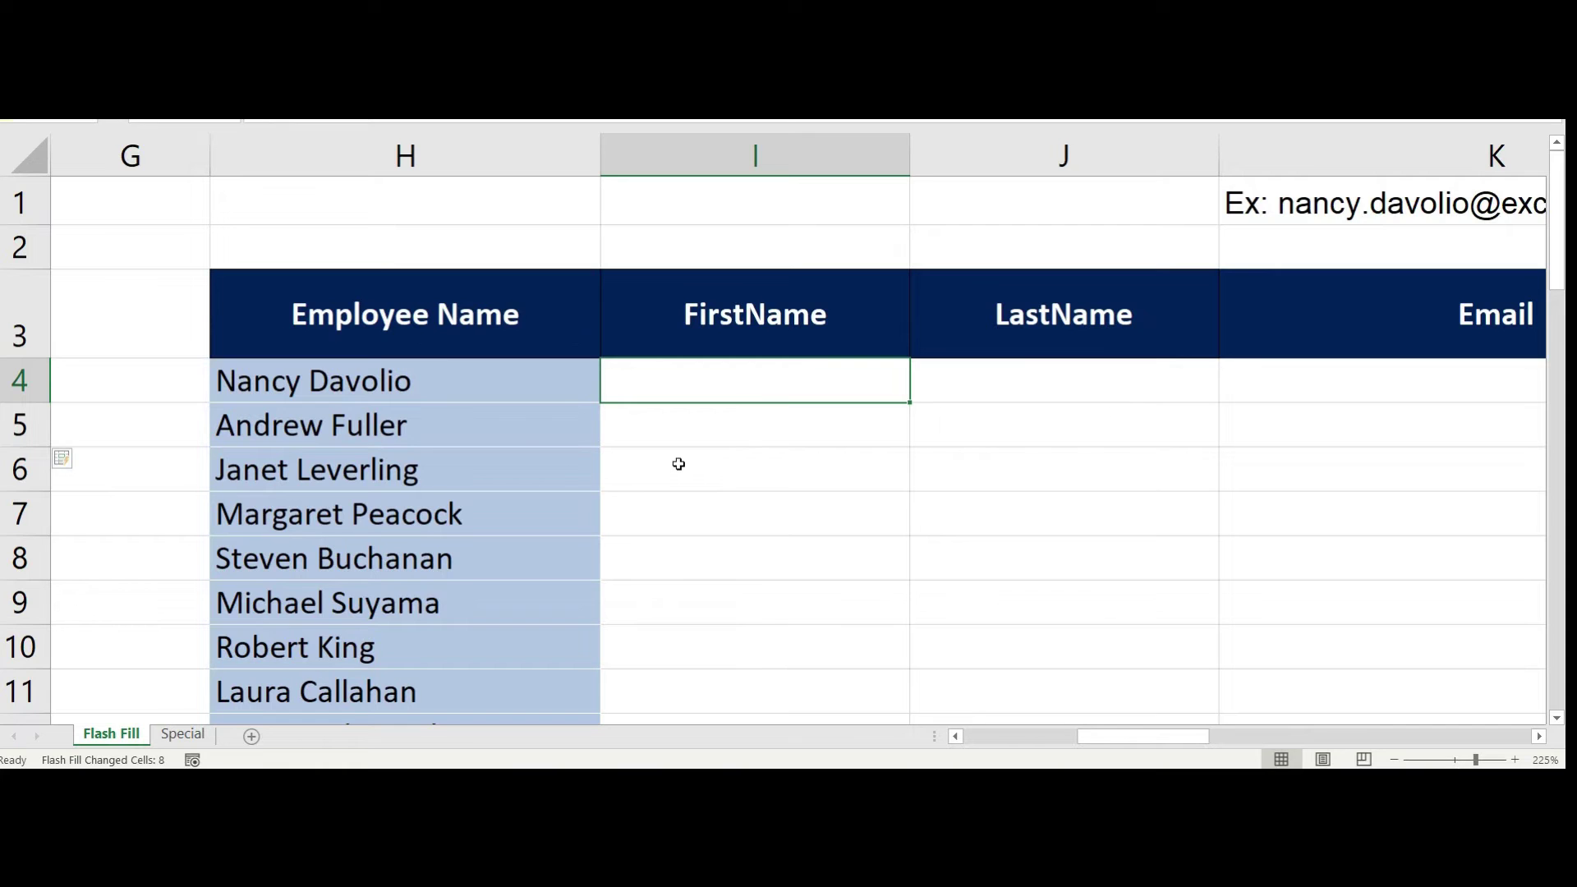
Enter Nancy in I4 and Andrew in I5, accepting the suggested first names
text(Nancy)
key(Return)
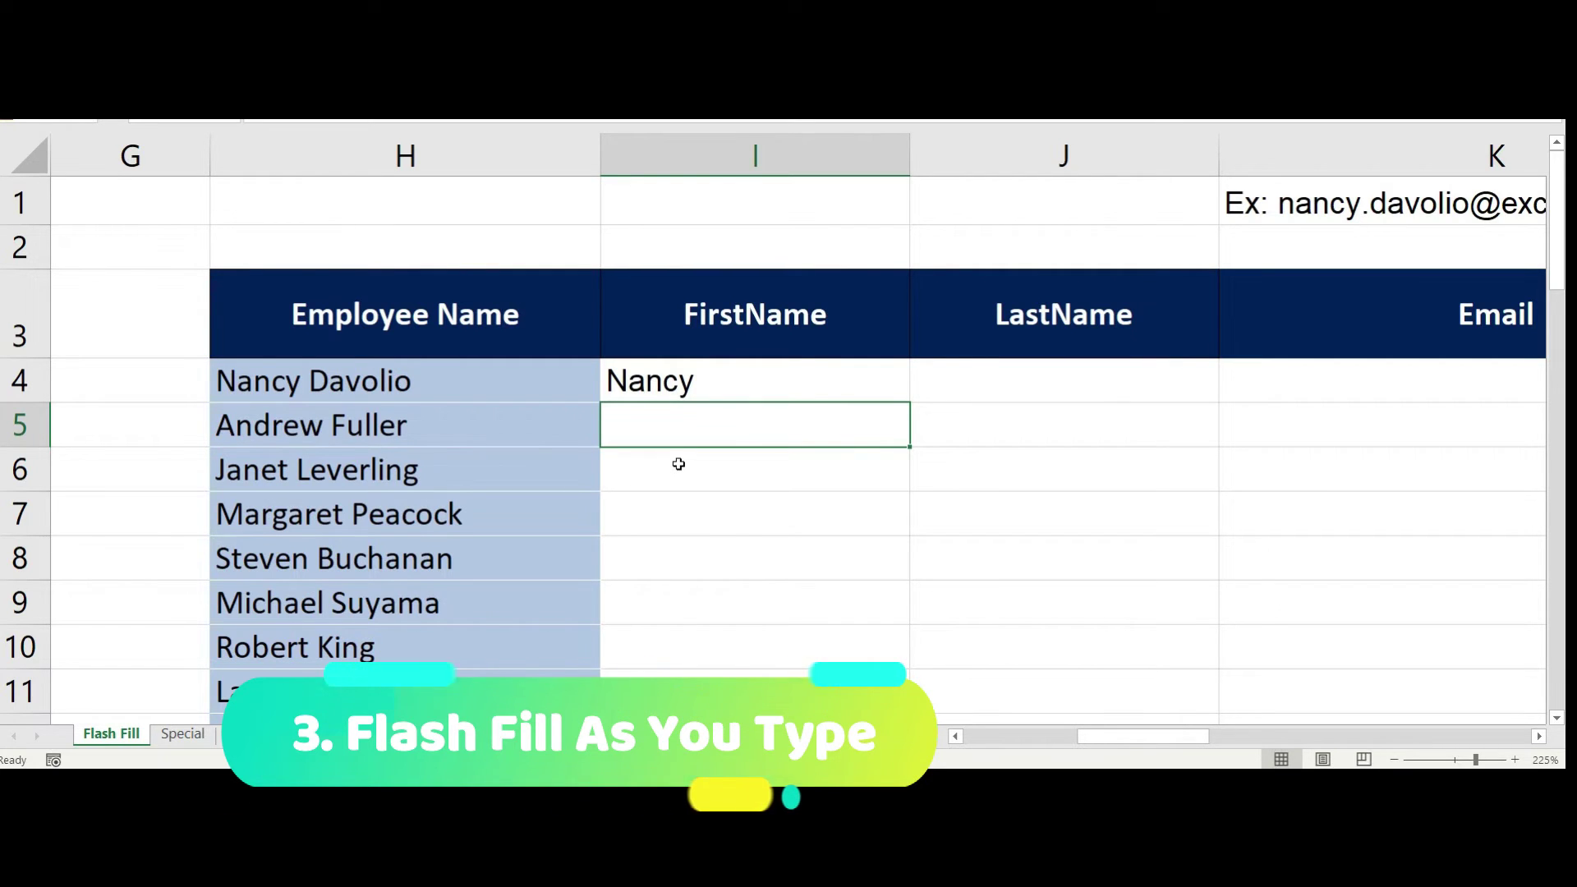
key(F2)
text(Andrew)
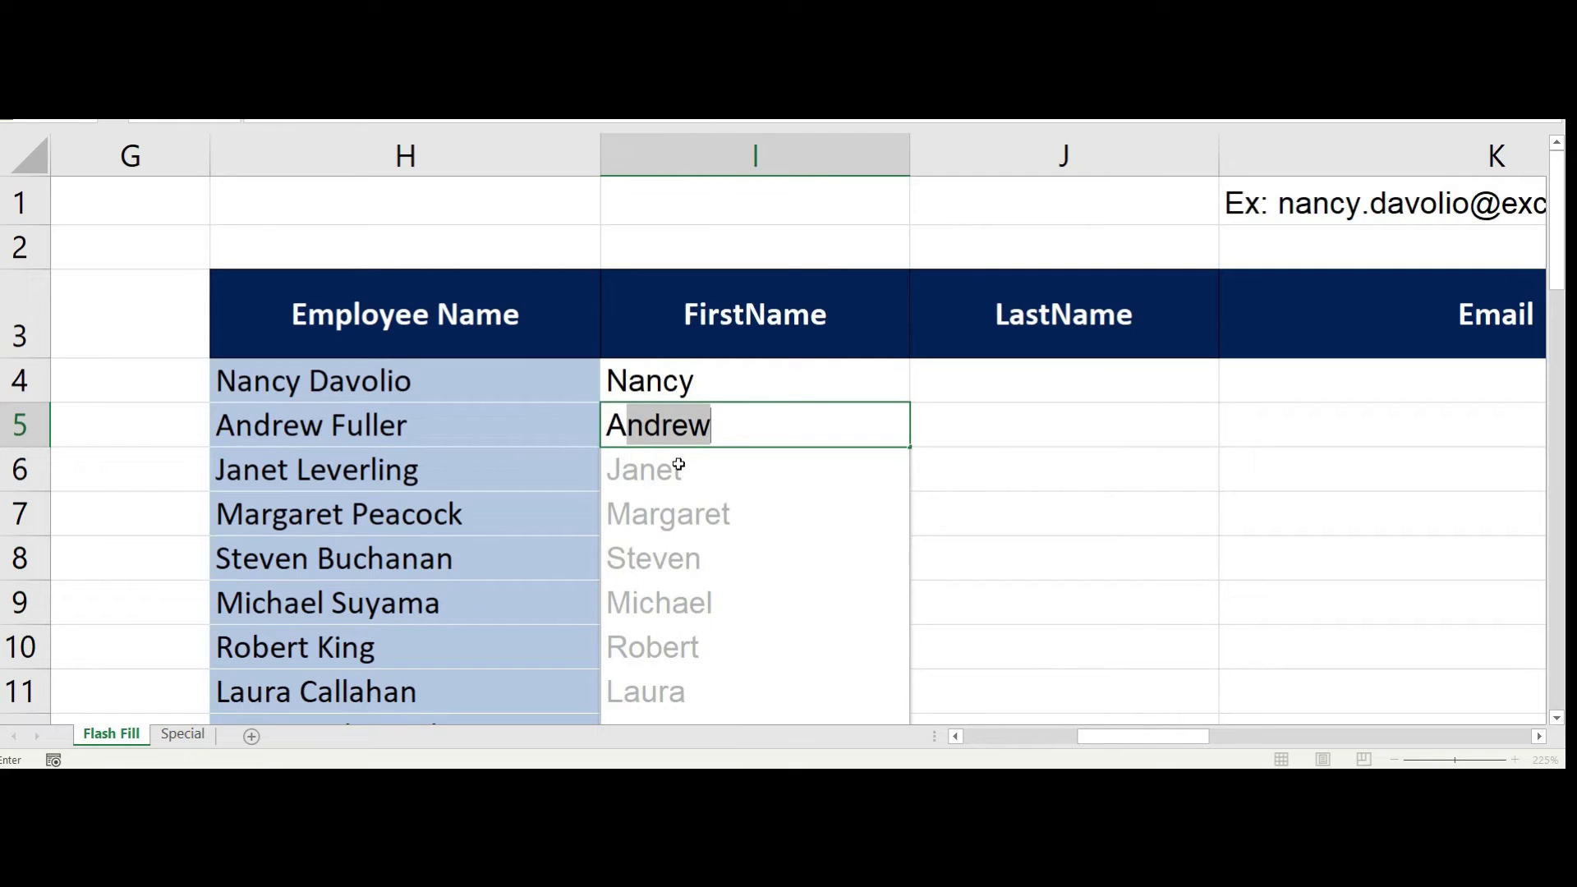
key(Return)
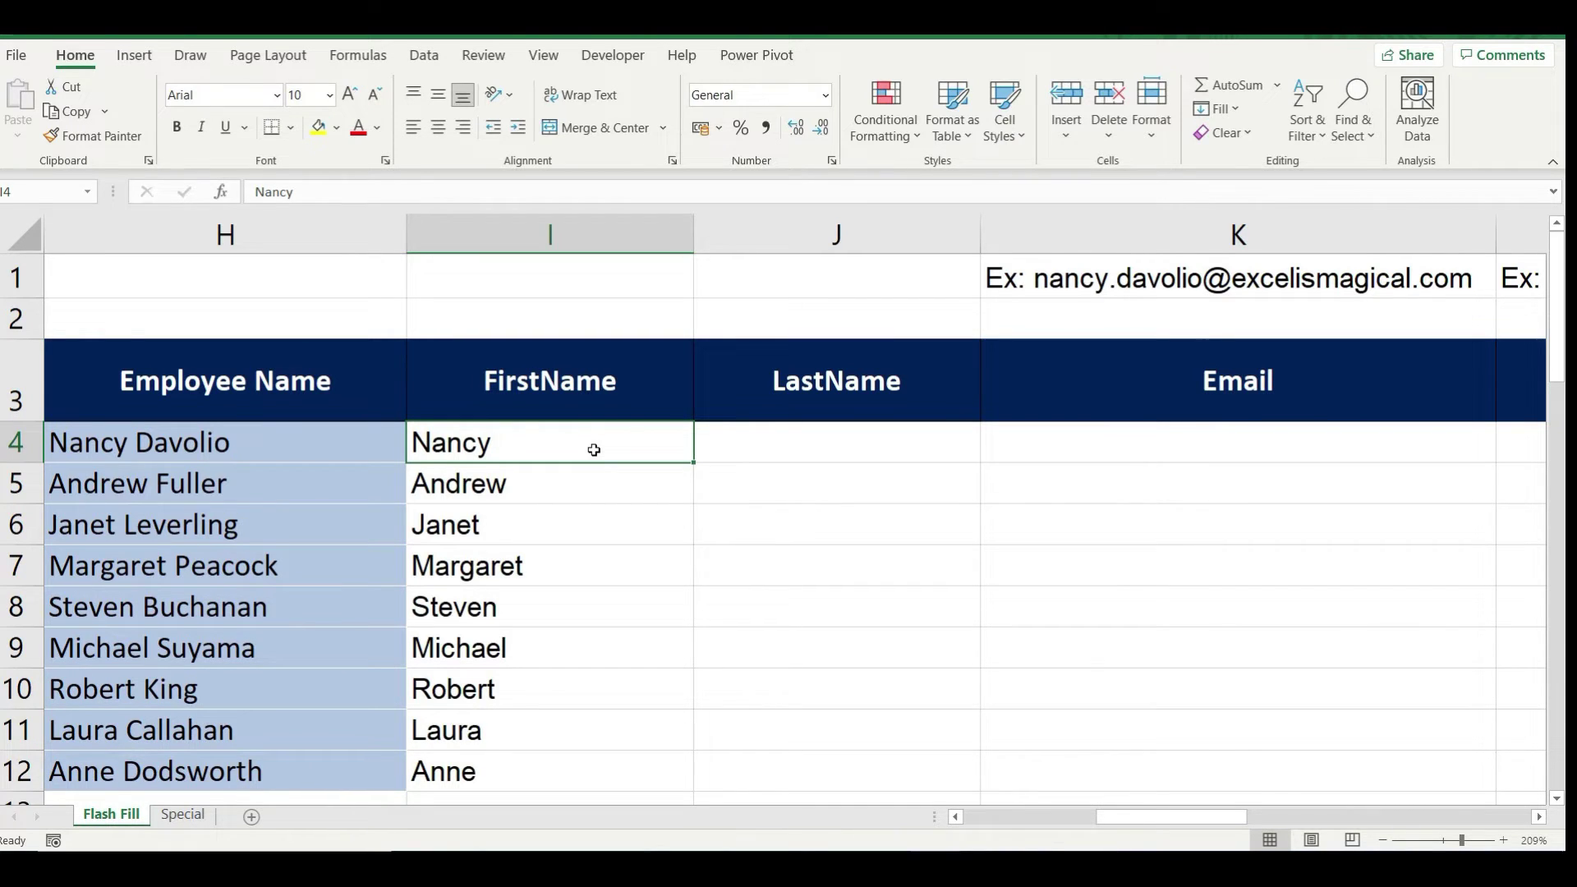
Undo the flash-filled first names in I5:I12, leaving only Nancy
click(563, 490)
key(ctrl+e)
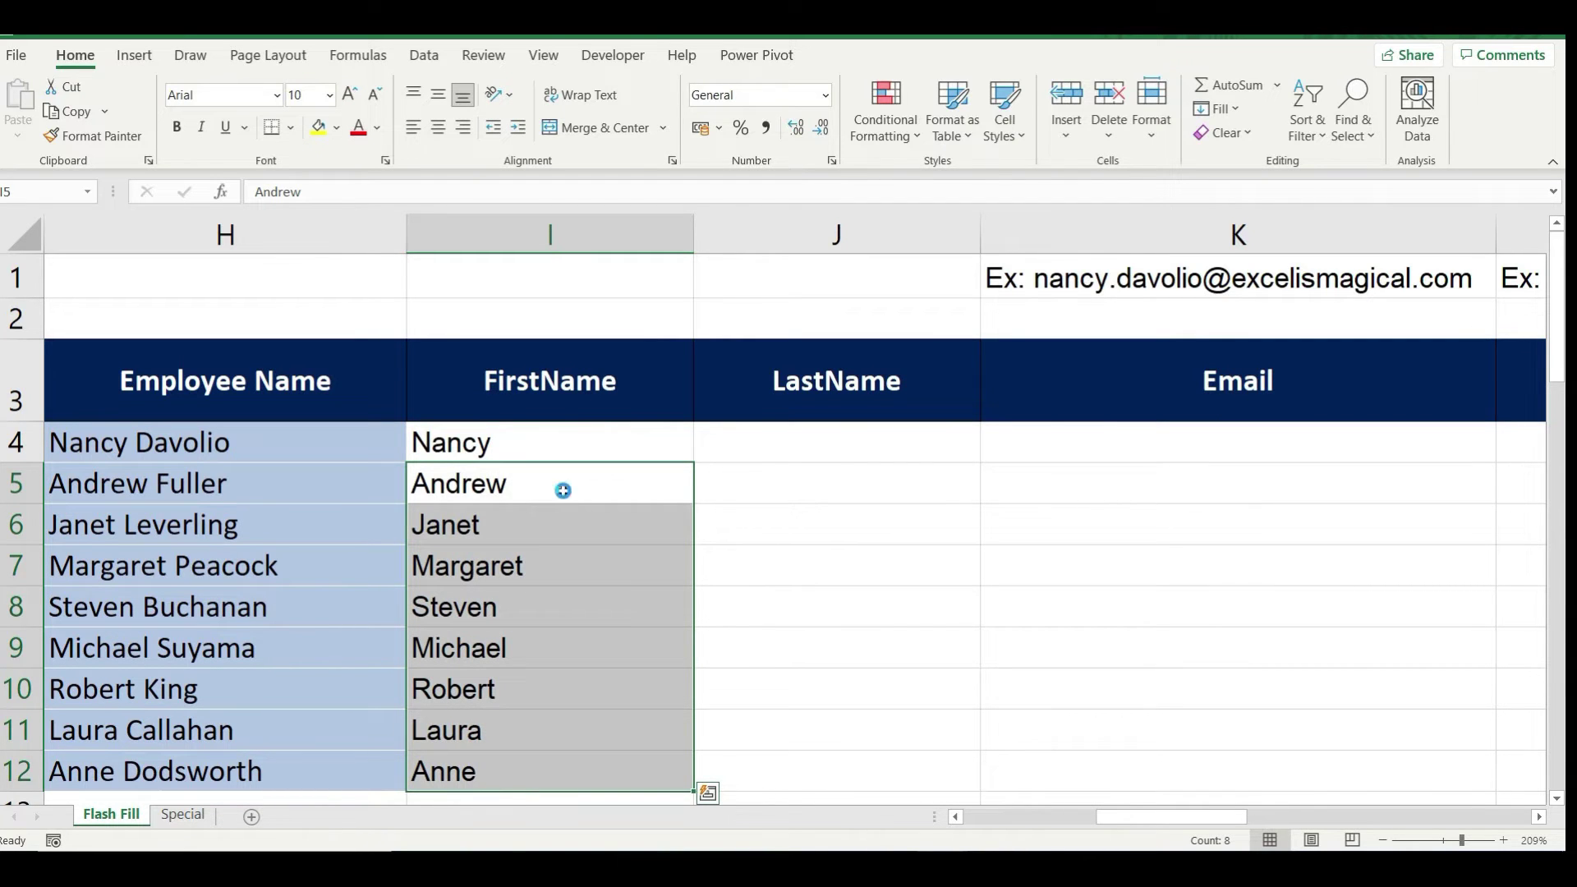
key(ctrl+z)
click(563, 490)
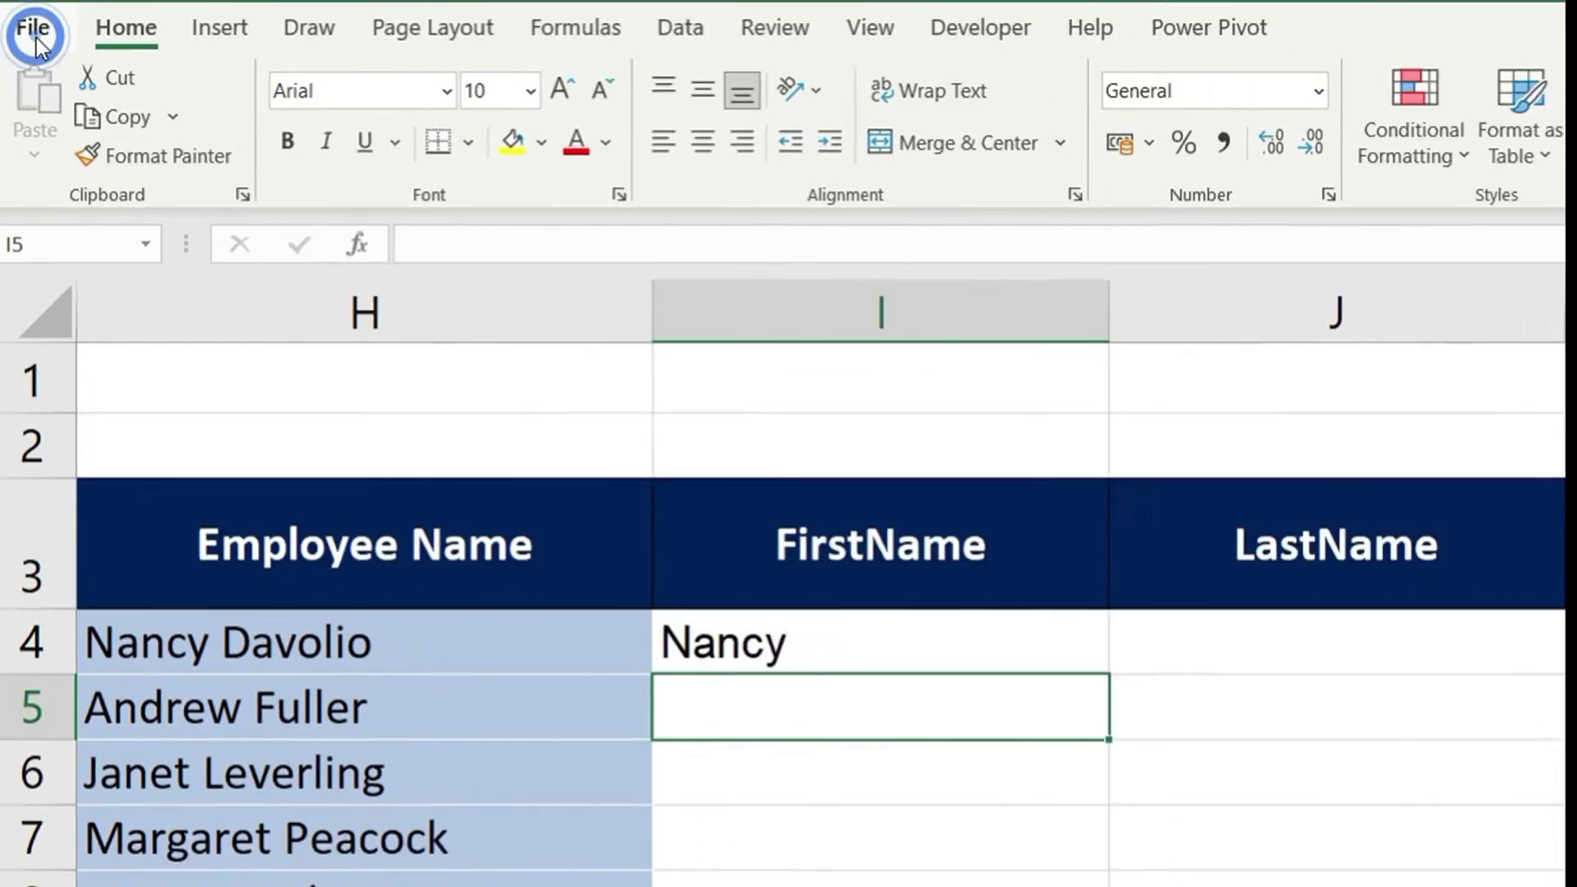
Uncheck Automatically Flash Fill in Excel Options' Advanced editing settings
click(35, 22)
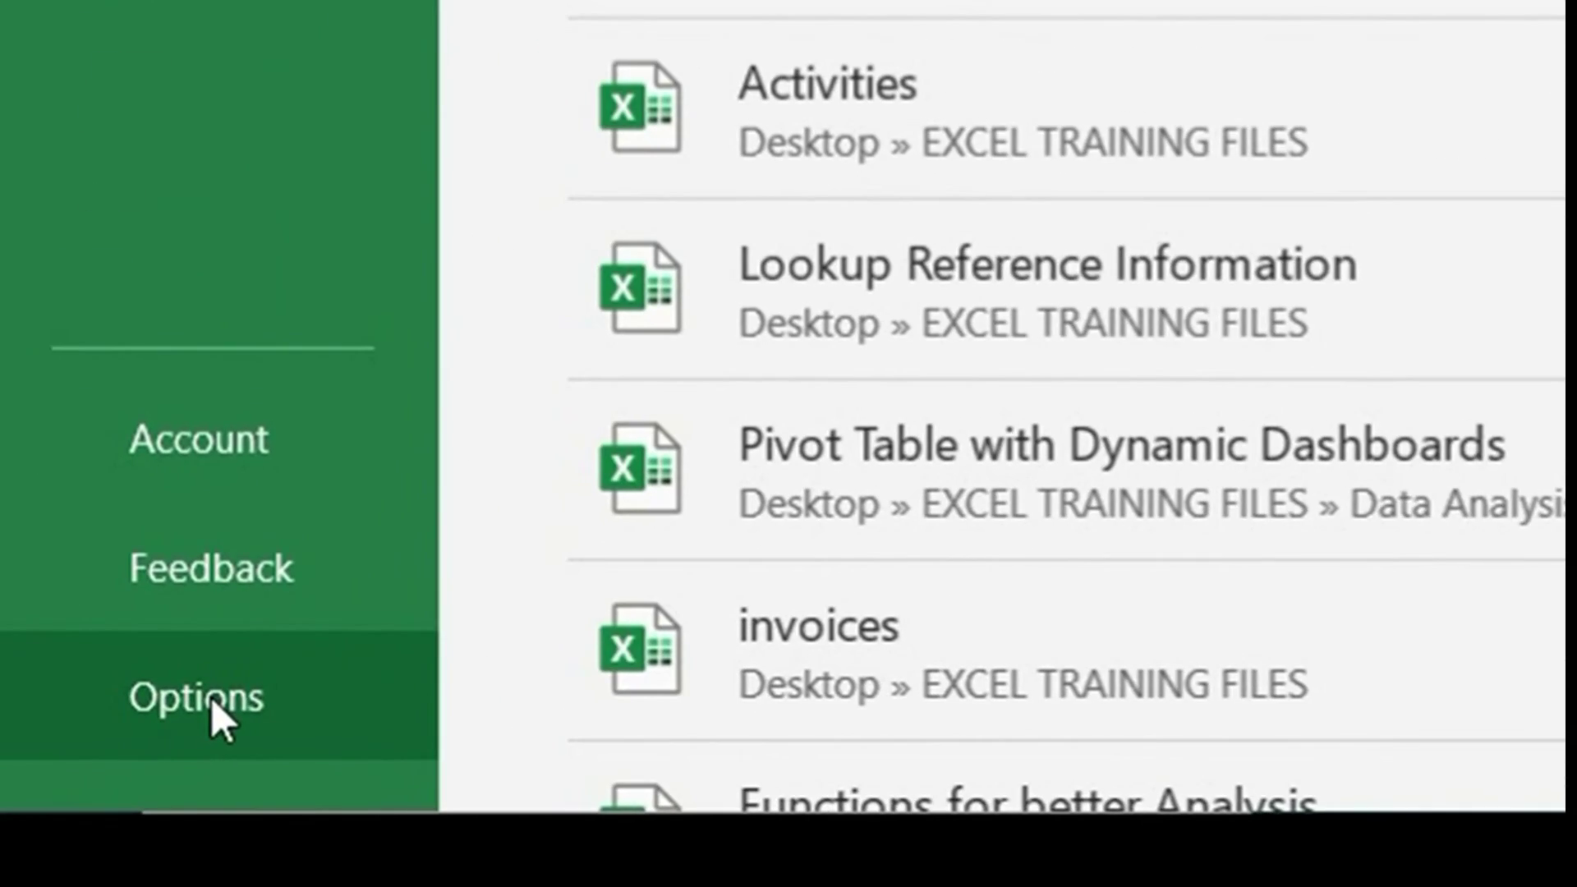
click(183, 718)
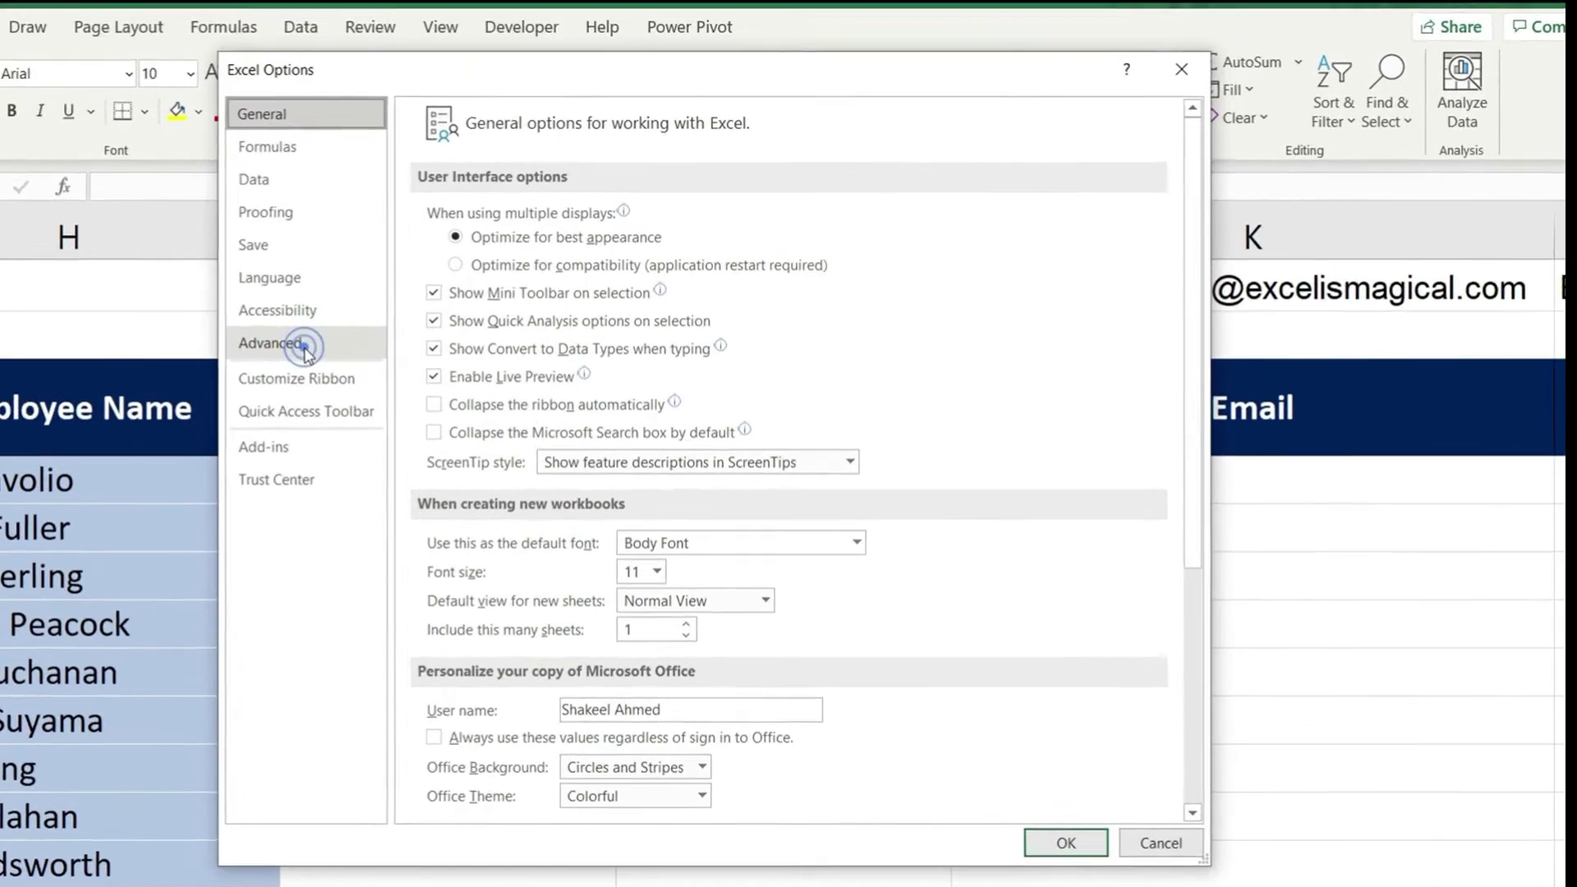
click(427, 328)
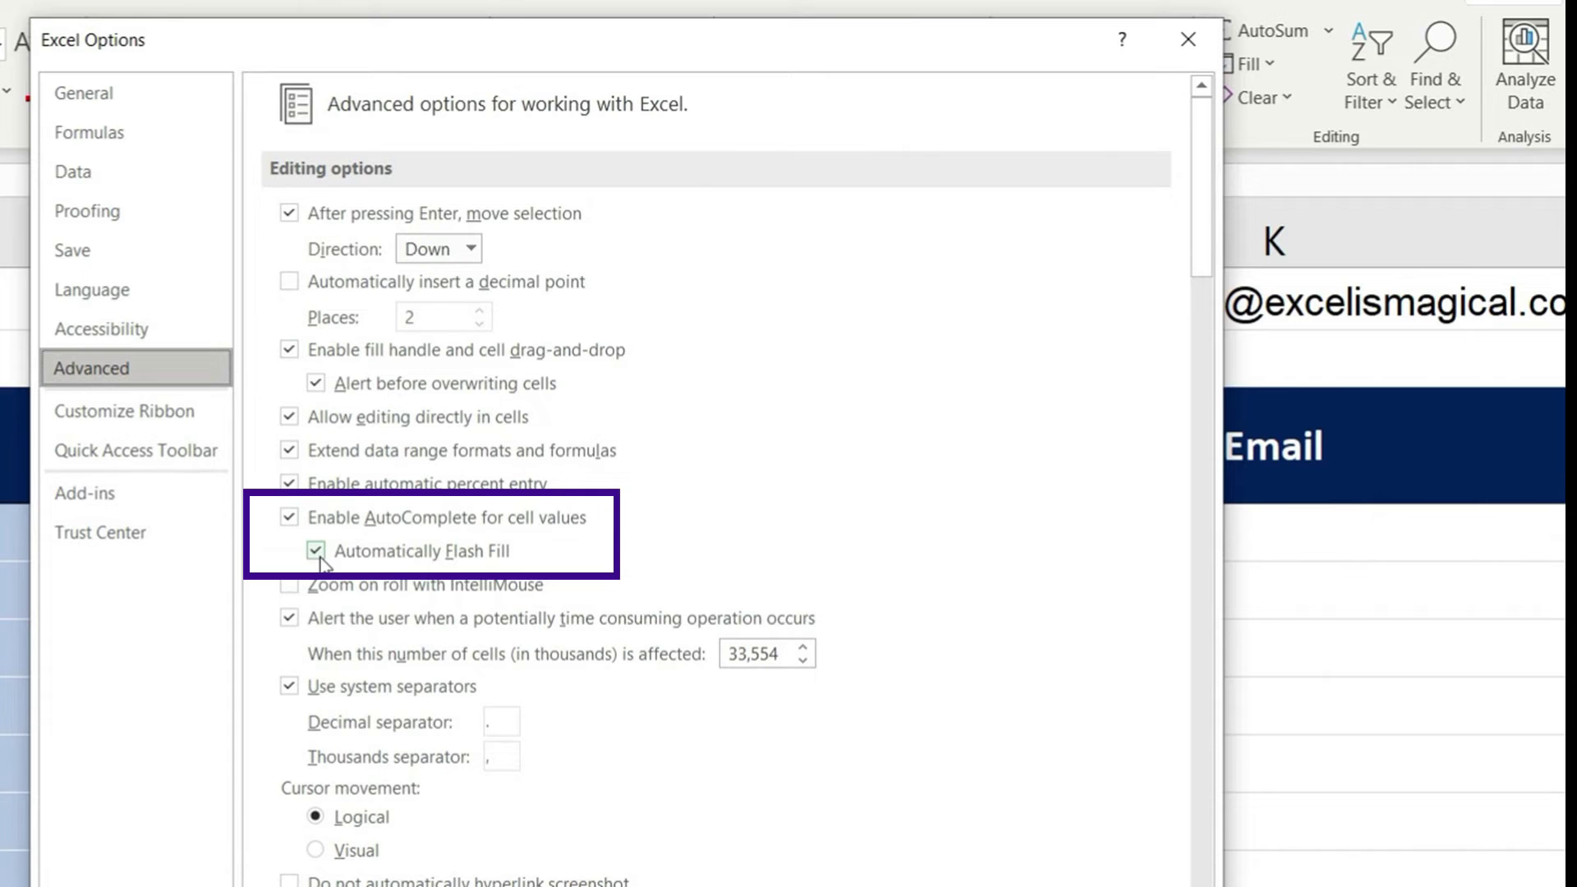
click(317, 552)
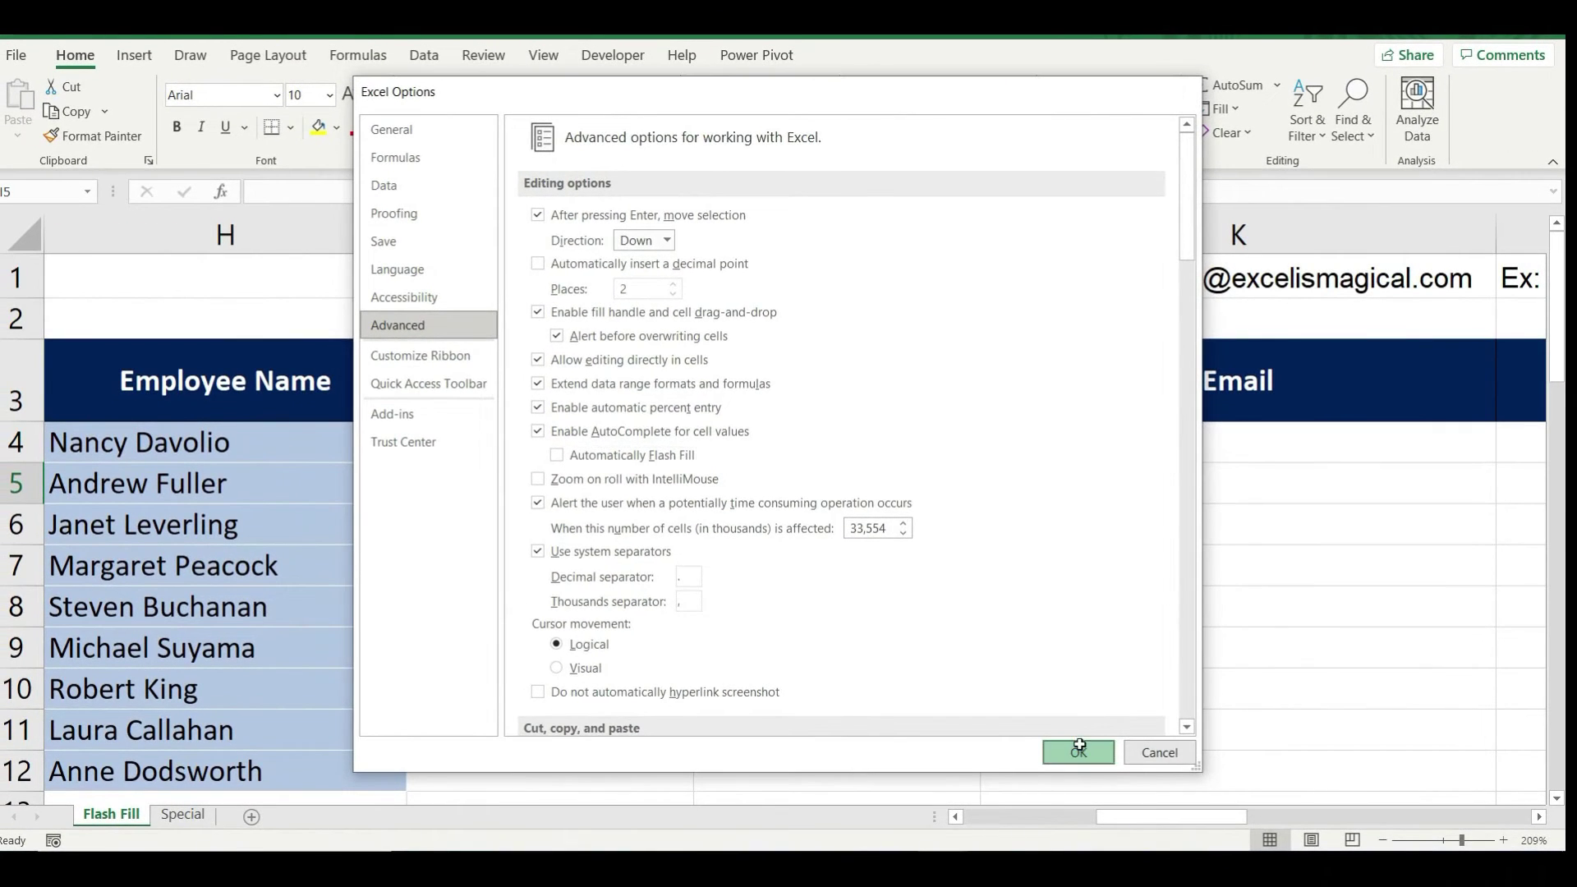
Apply the options, then enter Andrew and Janet in I5 and I6 as a test
click(1078, 753)
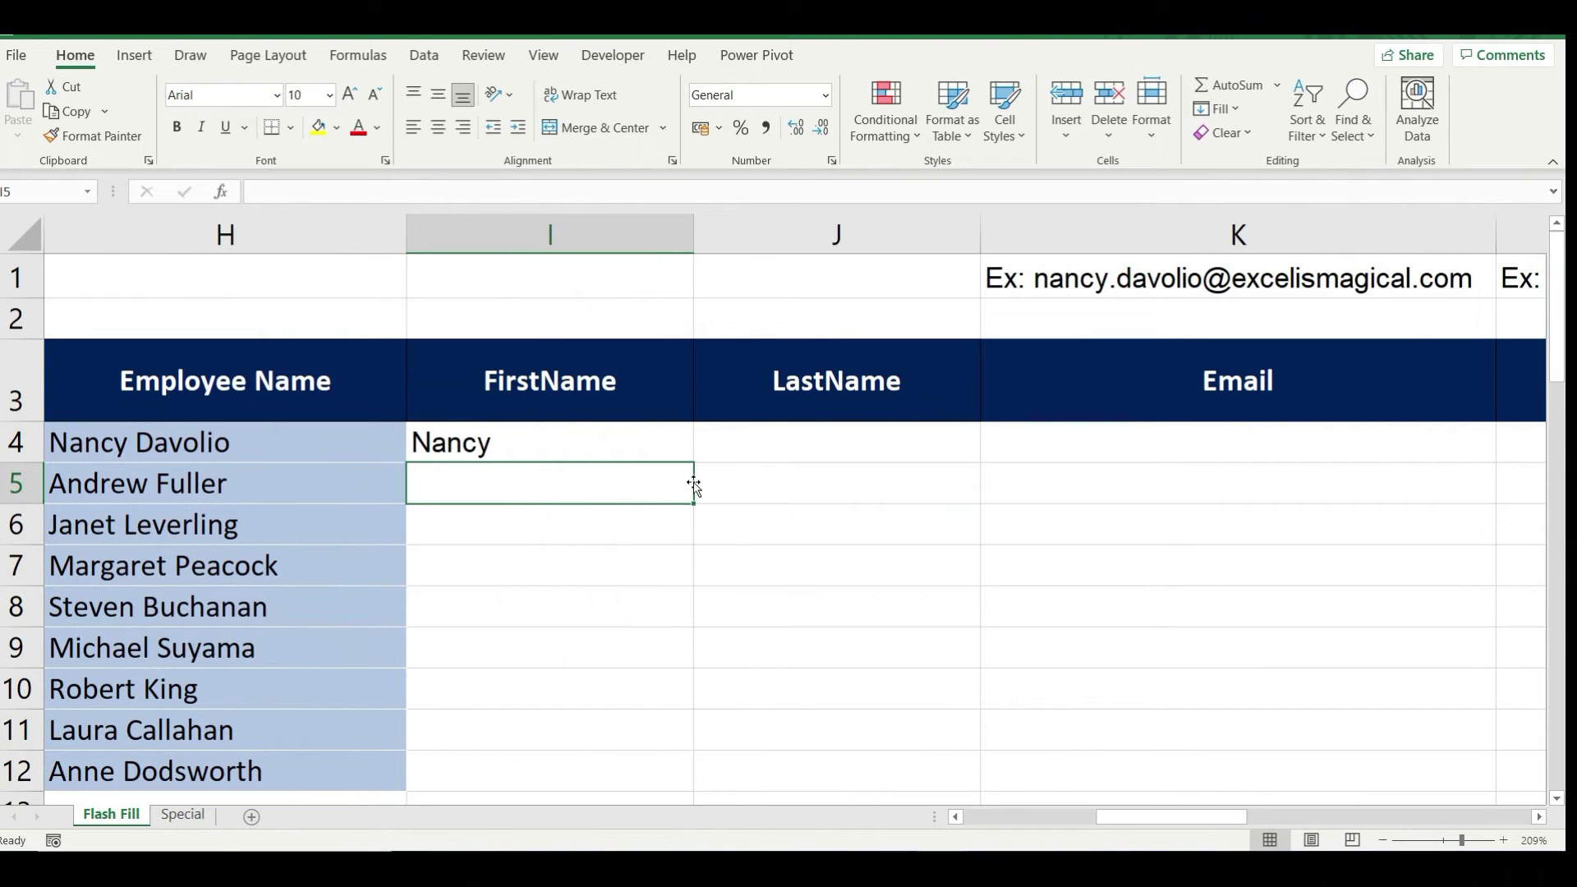
text(Andrew)
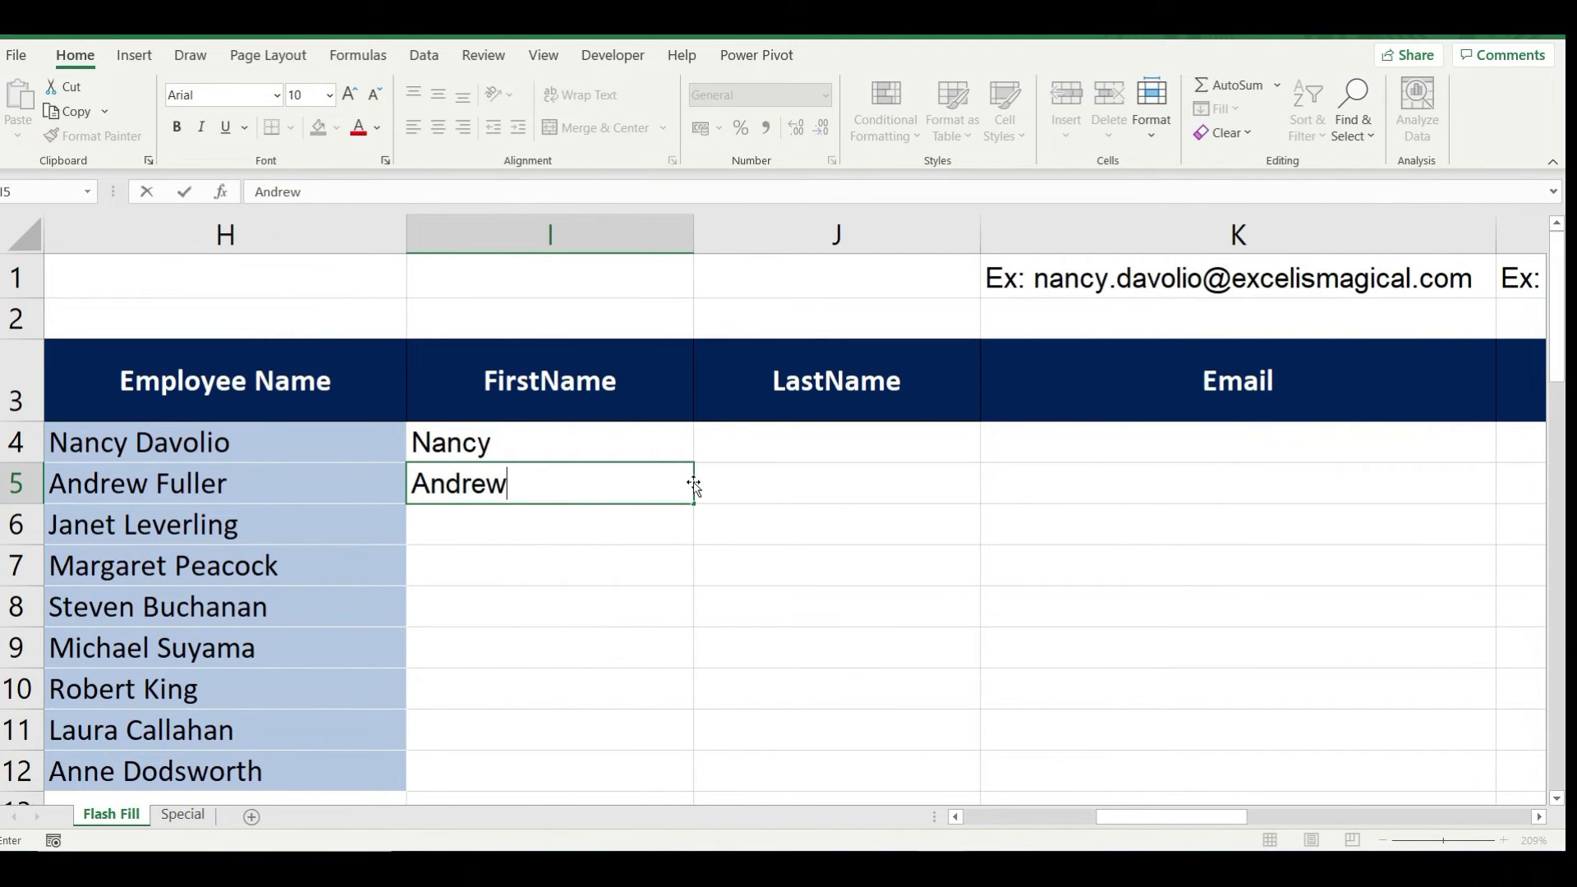
key(Return)
text(Janet)
key(Return)
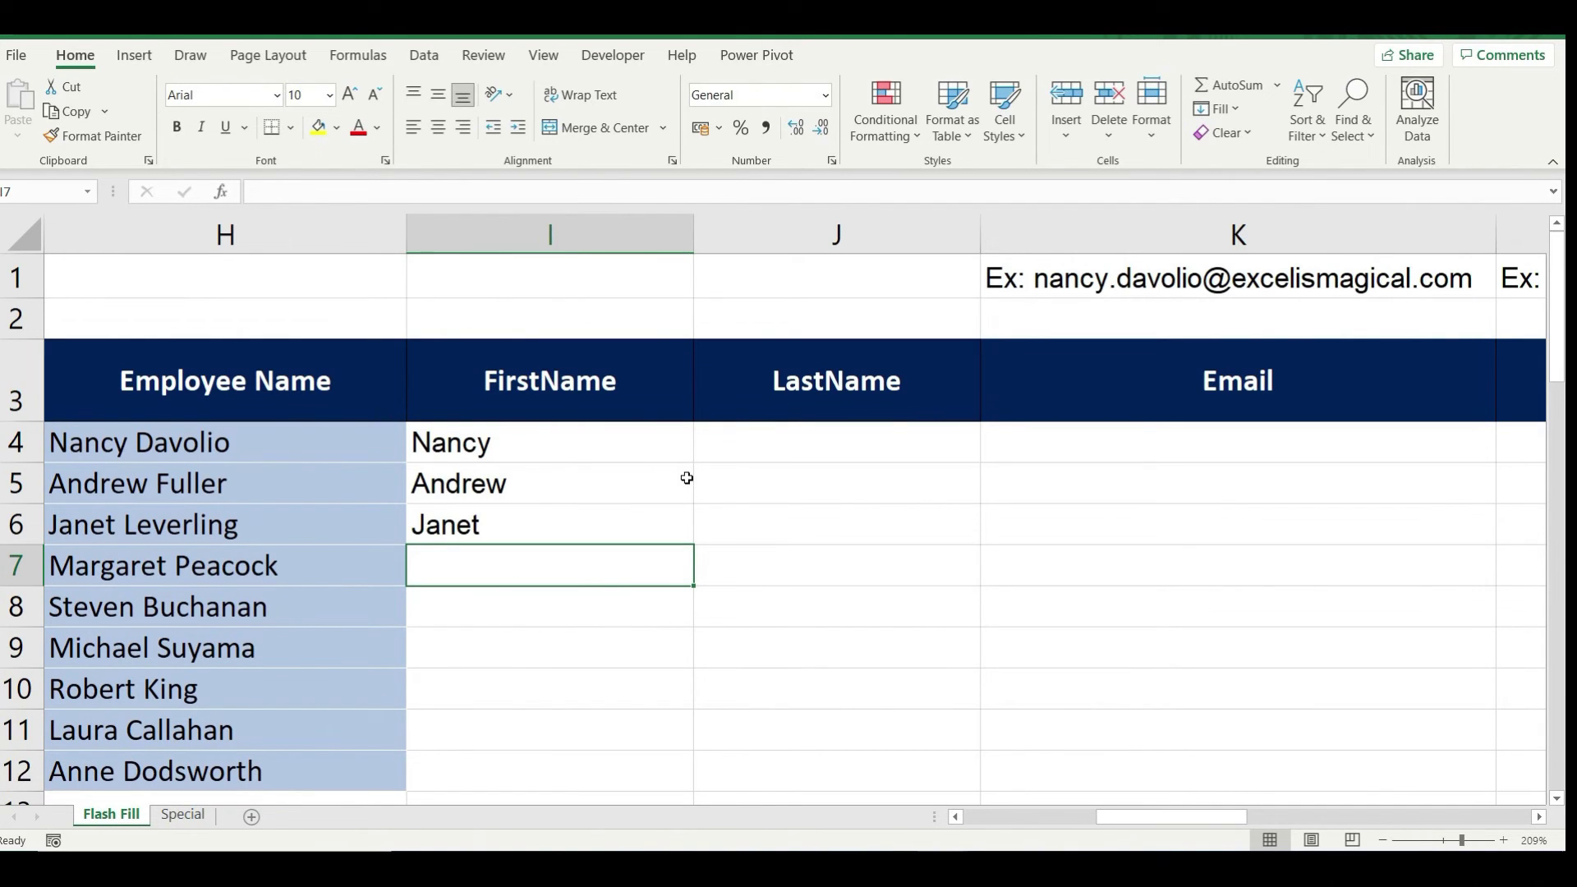
Delete the test names in I5:I6 and return to the empty cell I5
key(Up)
key(Up)
key(shift+Down)
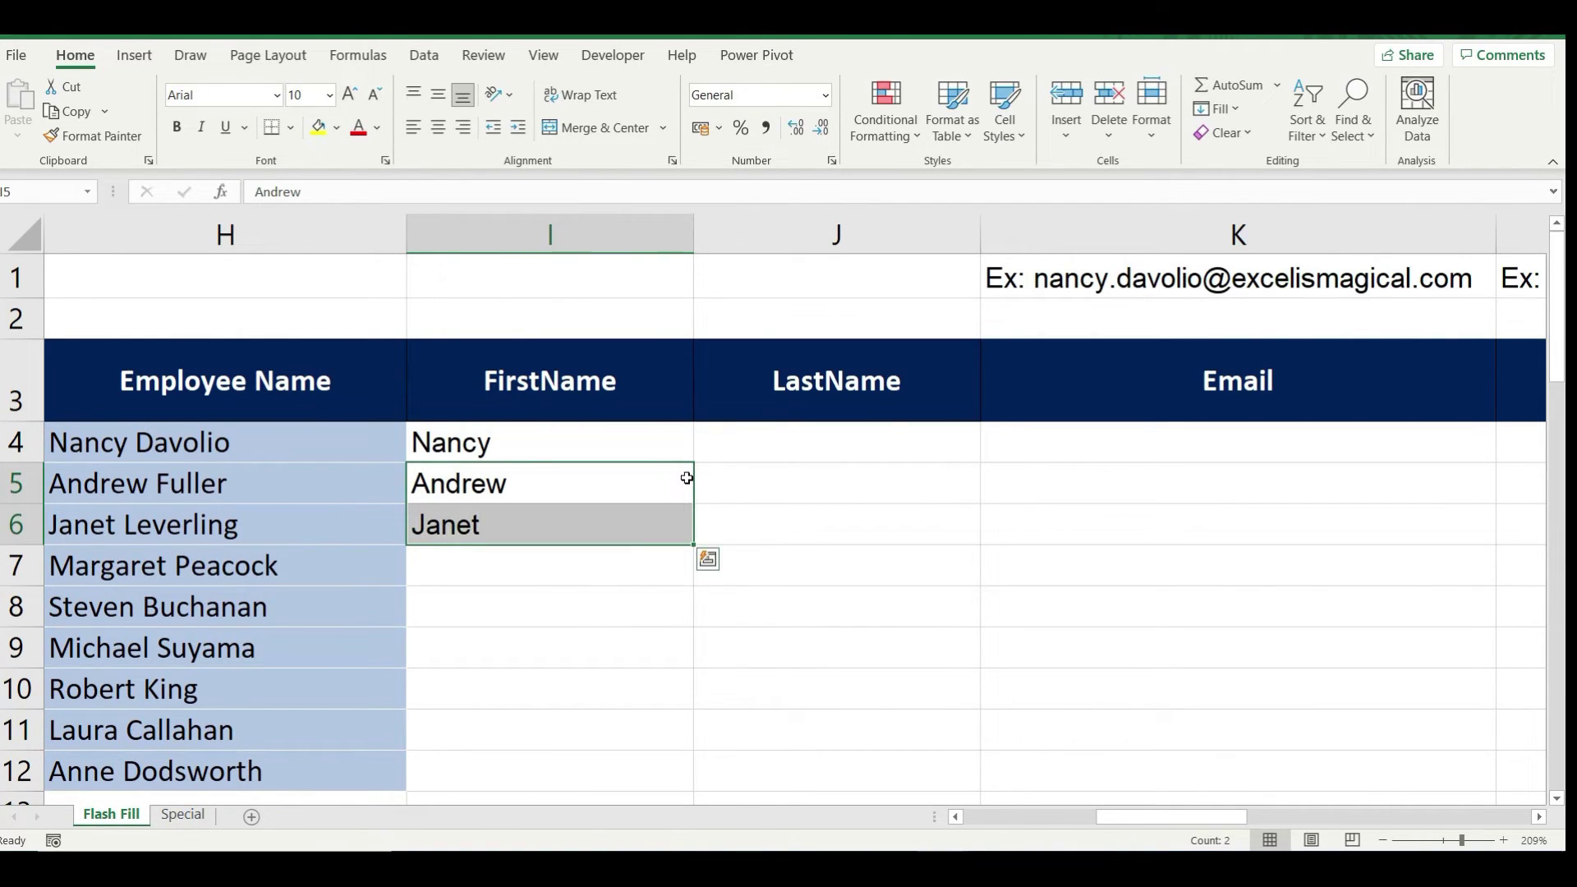
key(Delete)
key(Up)
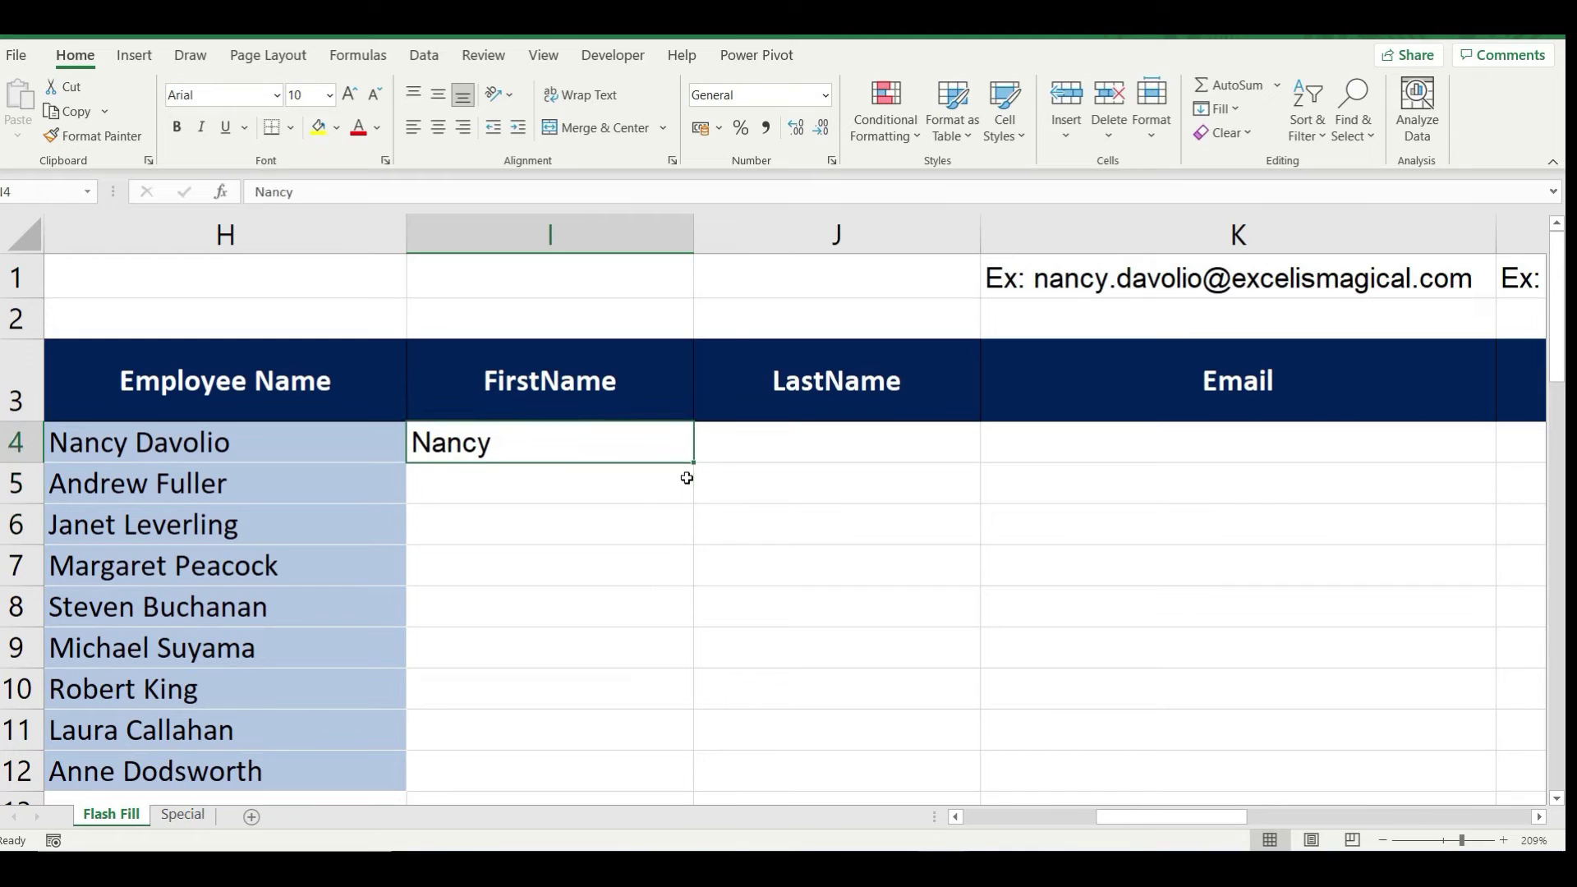
key(Down)
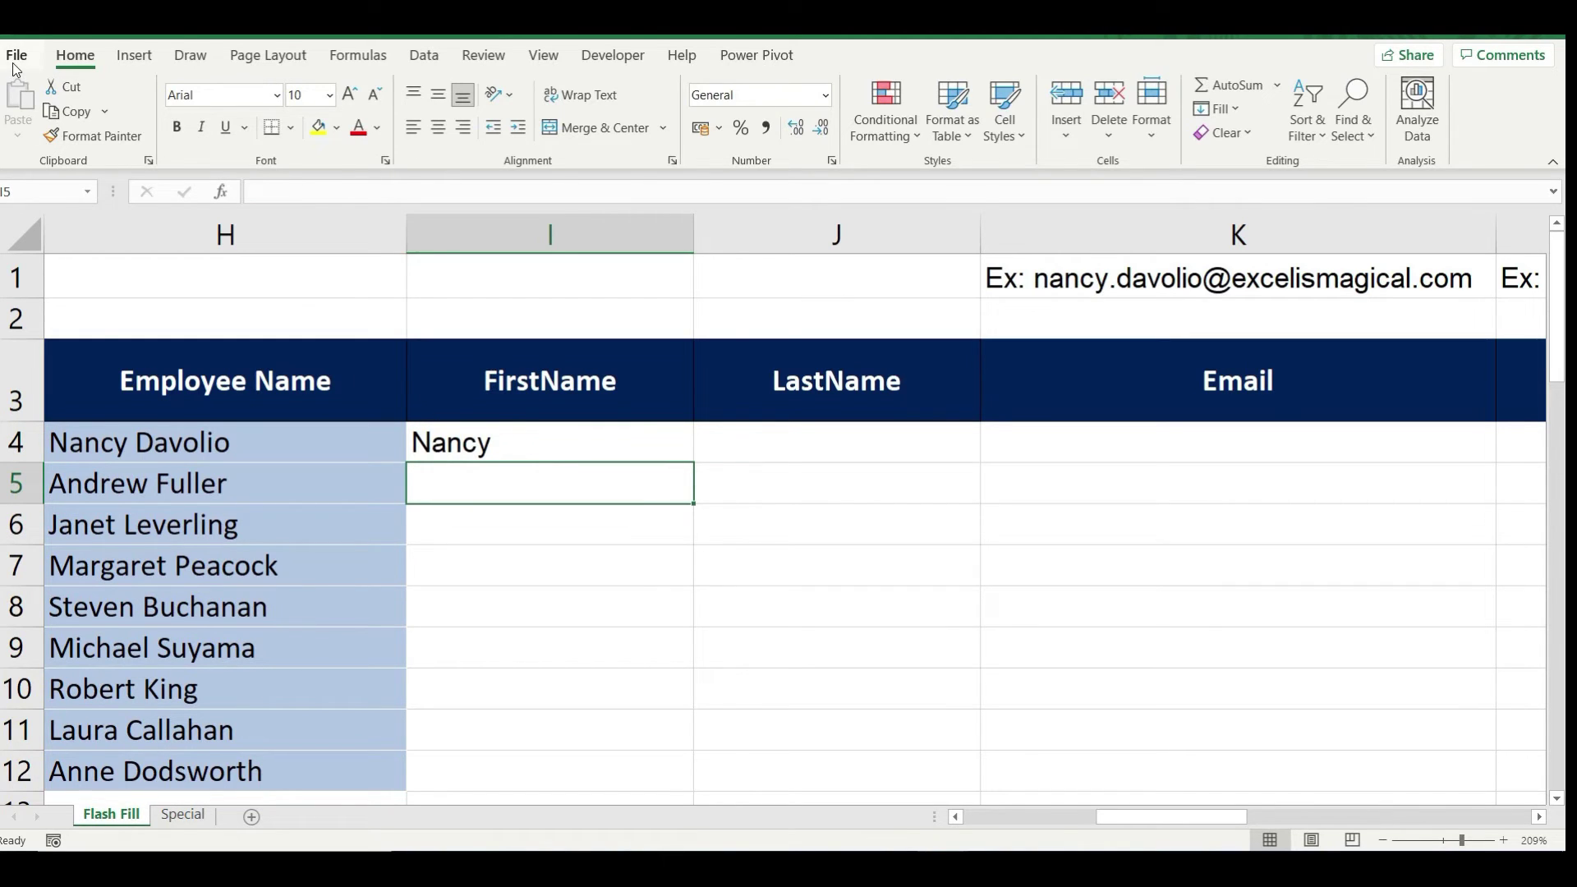
Re-enable Automatically Flash Fill in Excel Options' Advanced settings and apply it
click(14, 62)
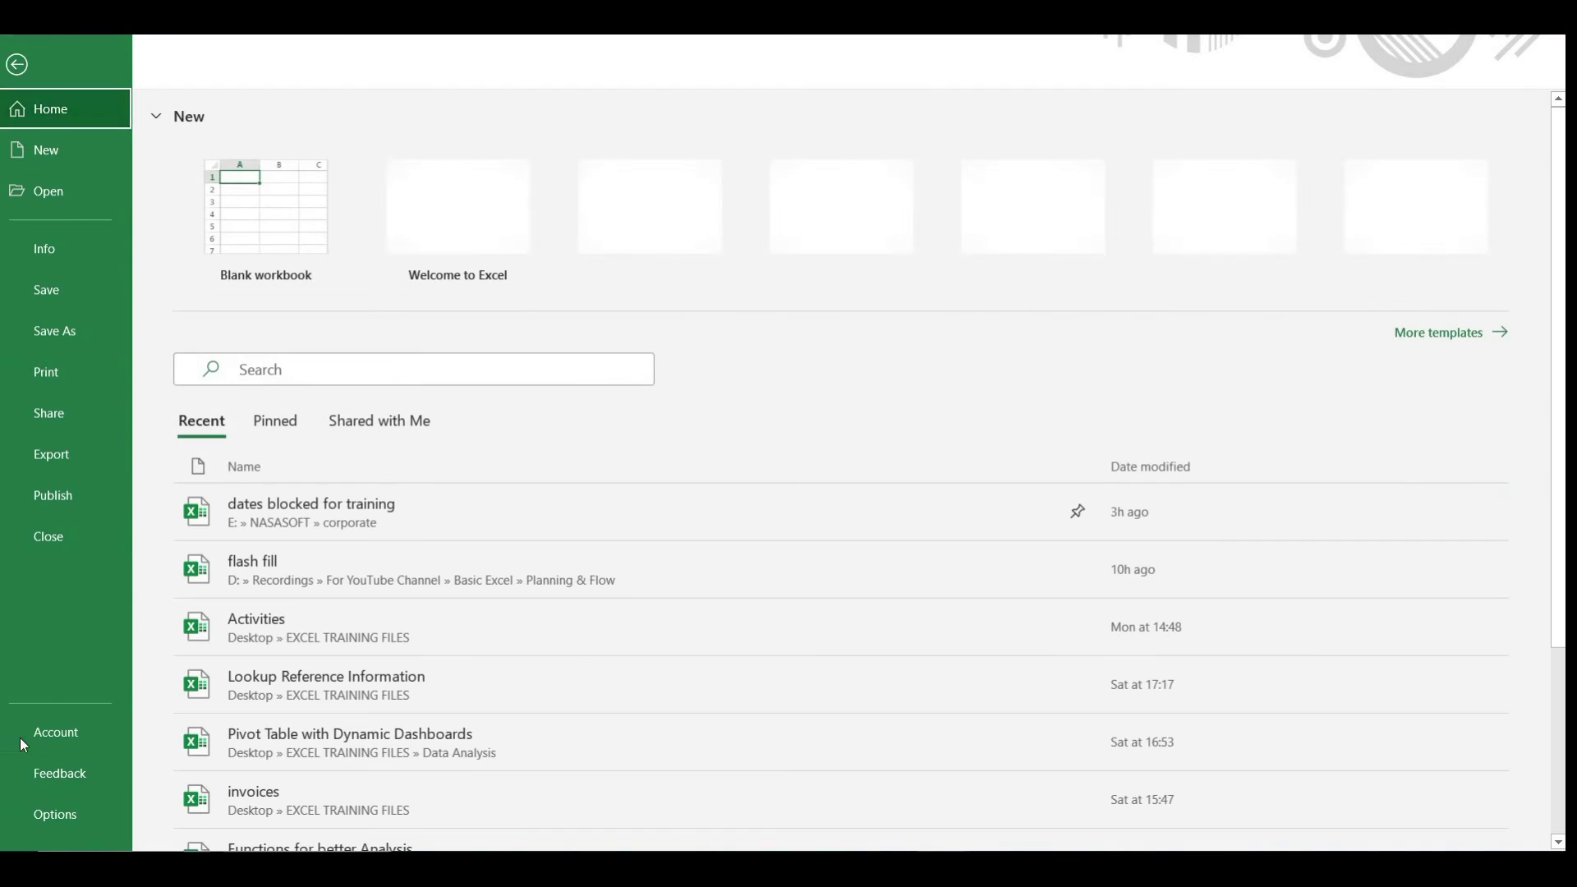
click(56, 816)
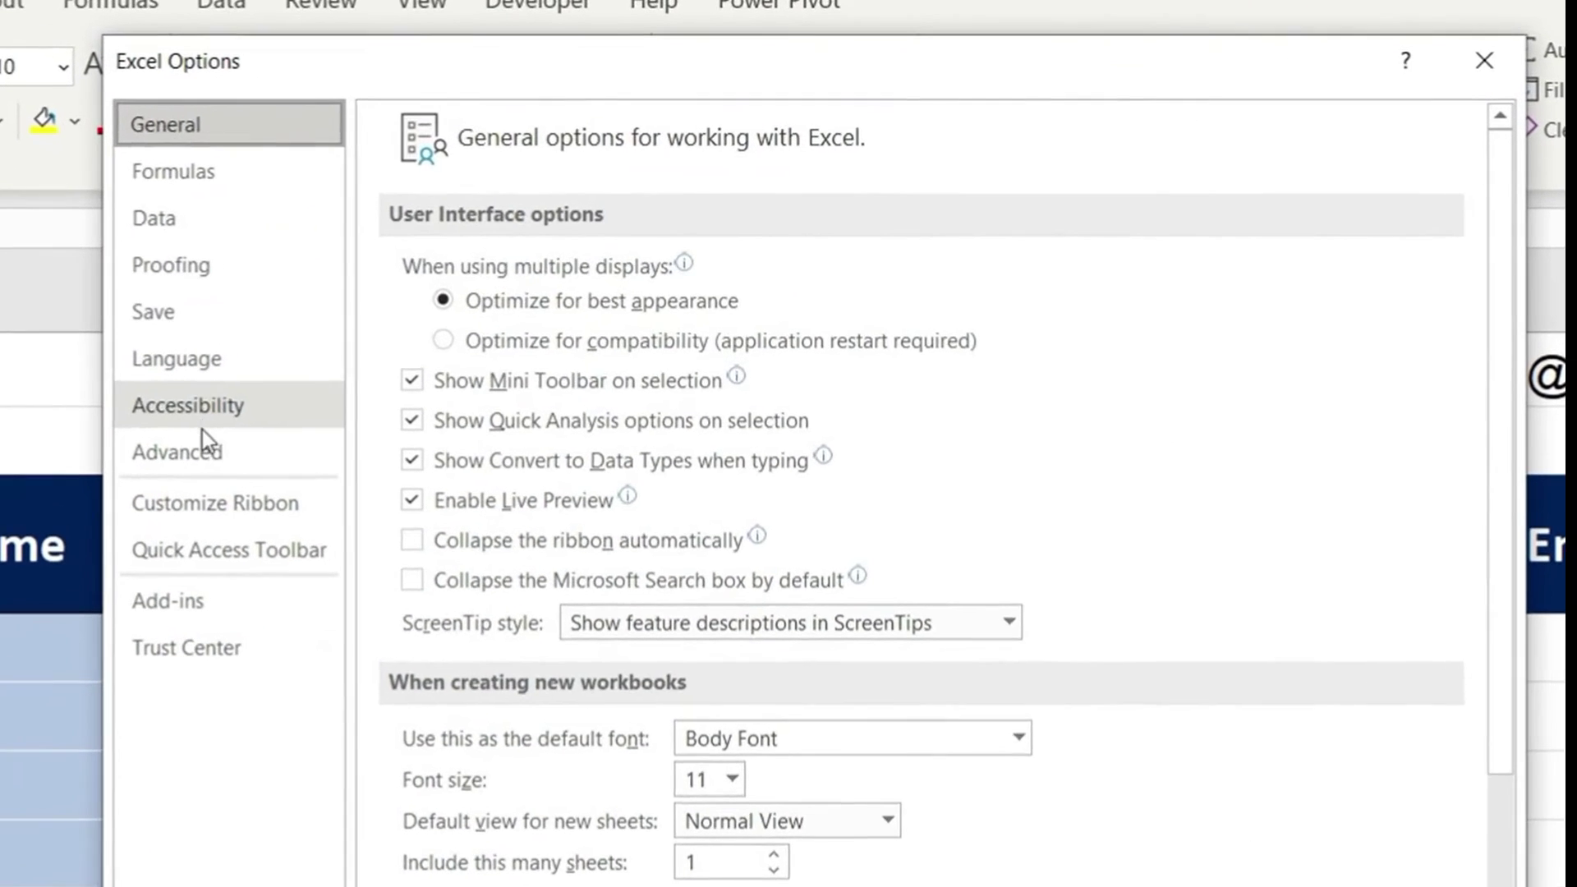
click(268, 399)
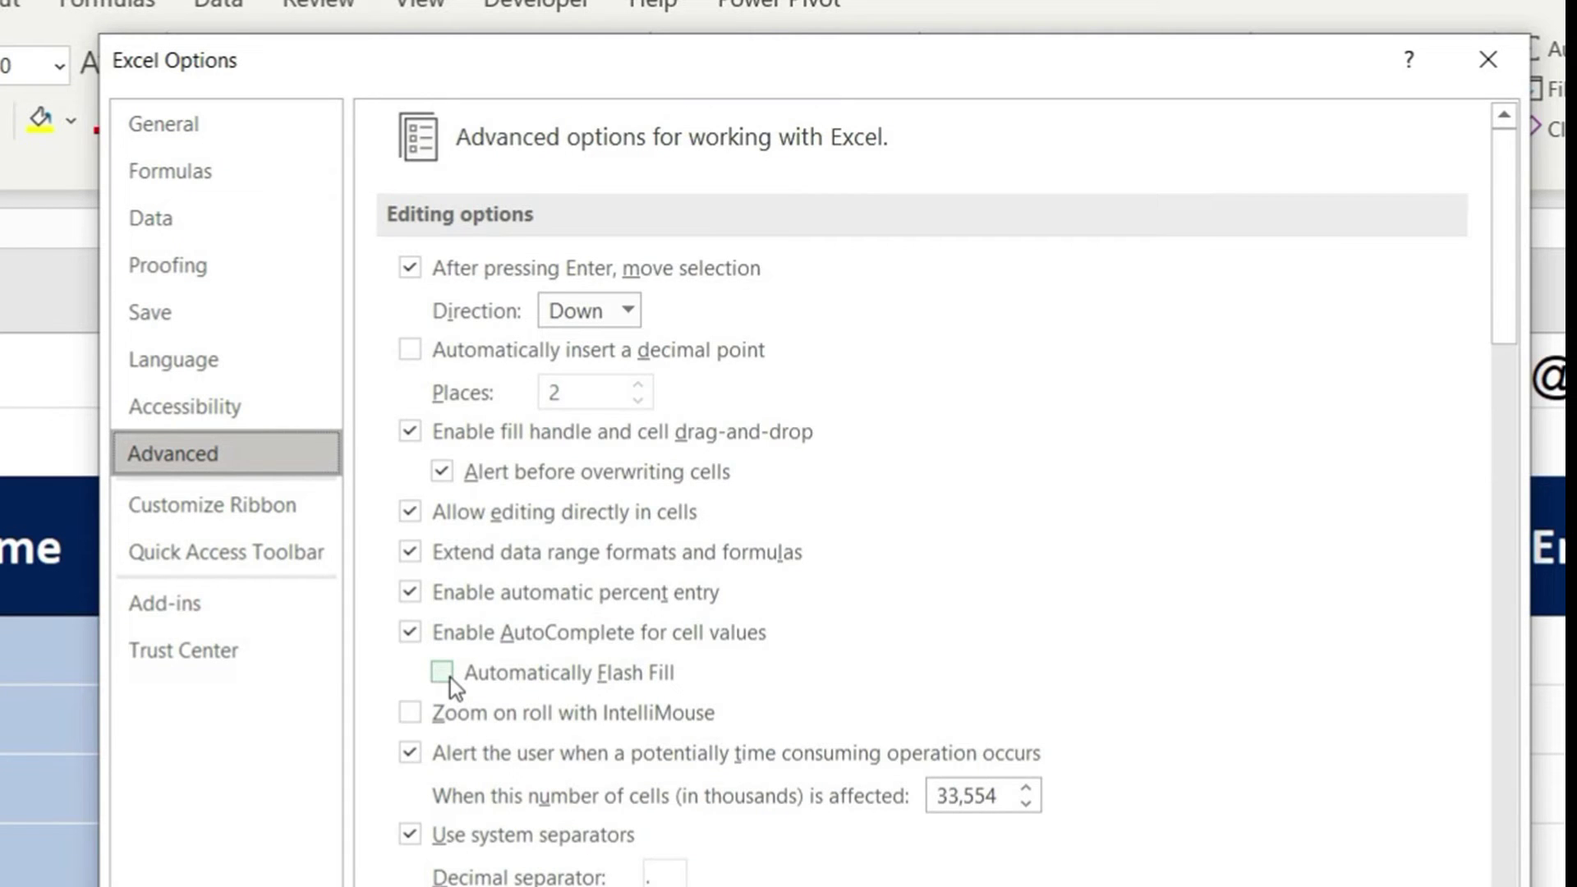
click(443, 674)
click(1078, 750)
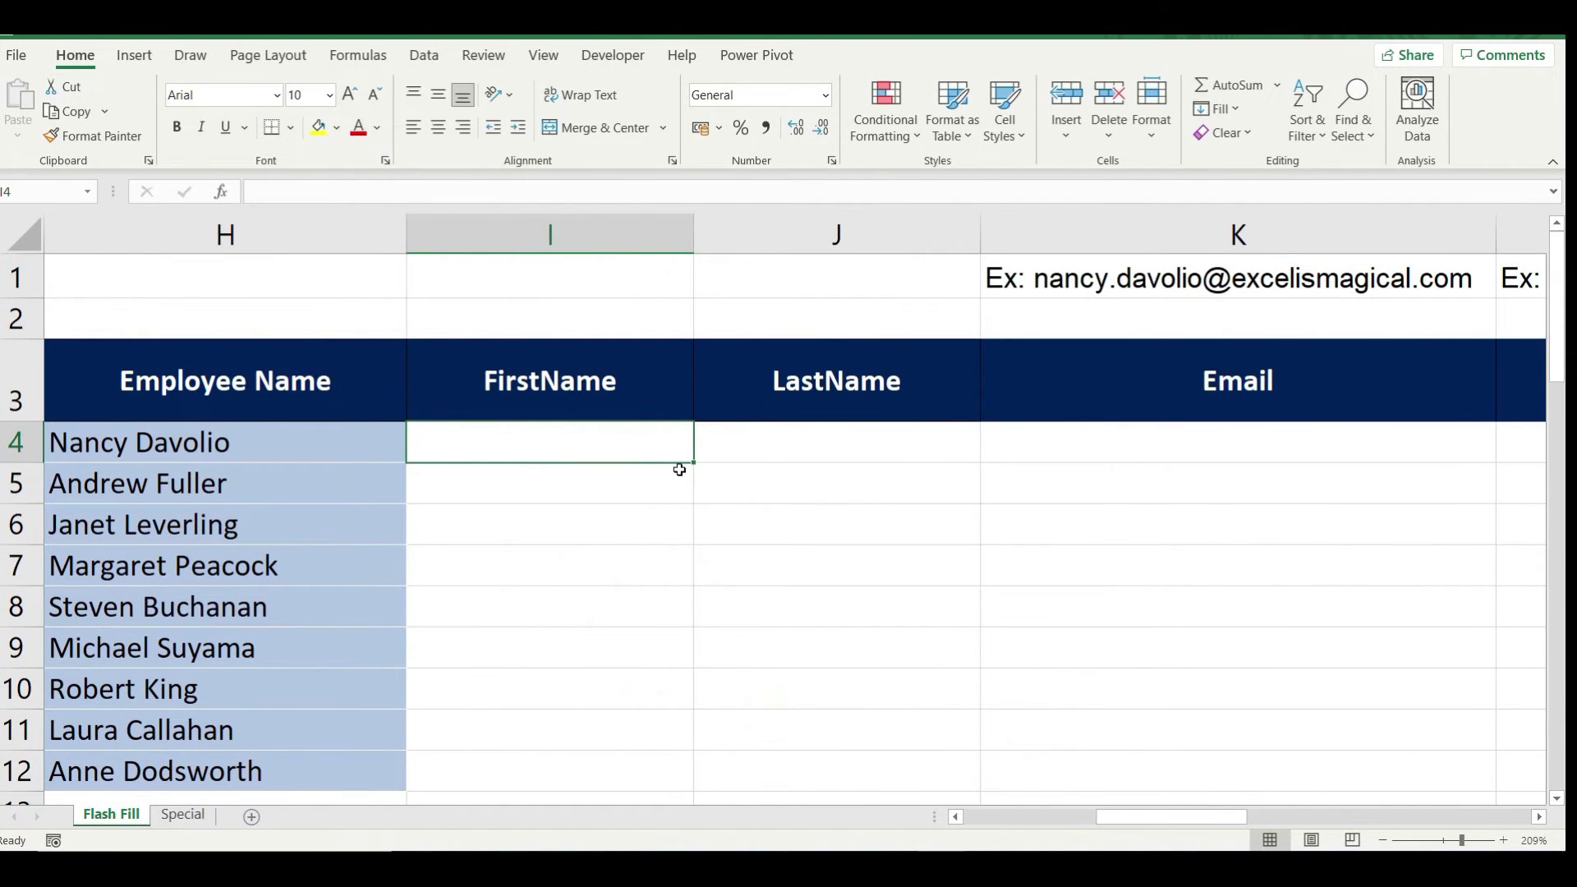
Enter Nancy and Andrew in I4:I5, accepting the suggested first names for rows 6–12
text(Nancy)
key(Return)
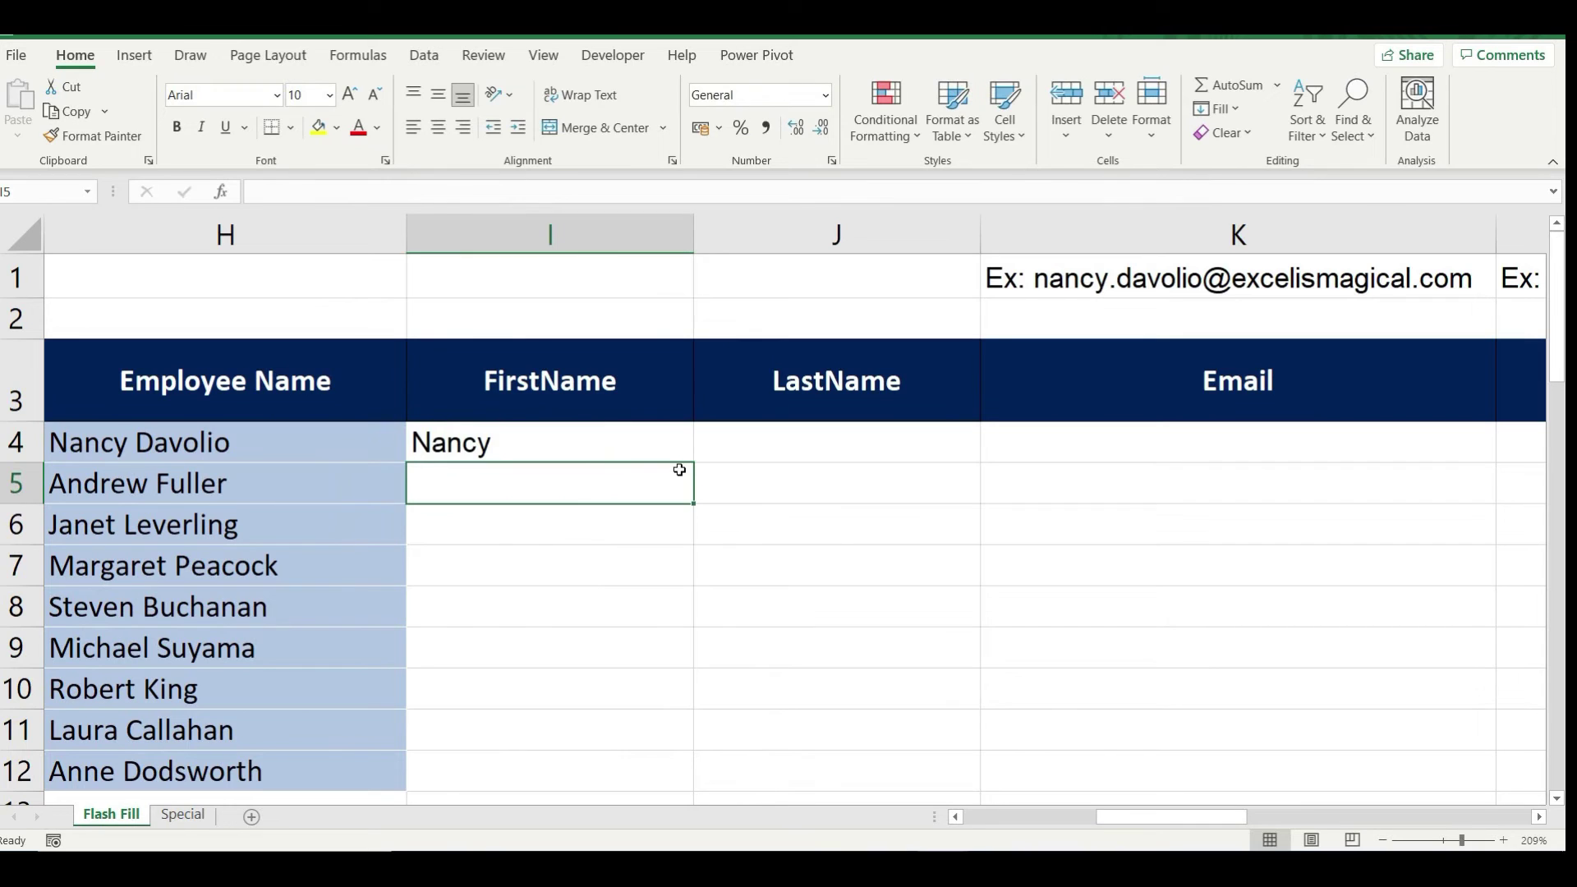
text(Andrew)
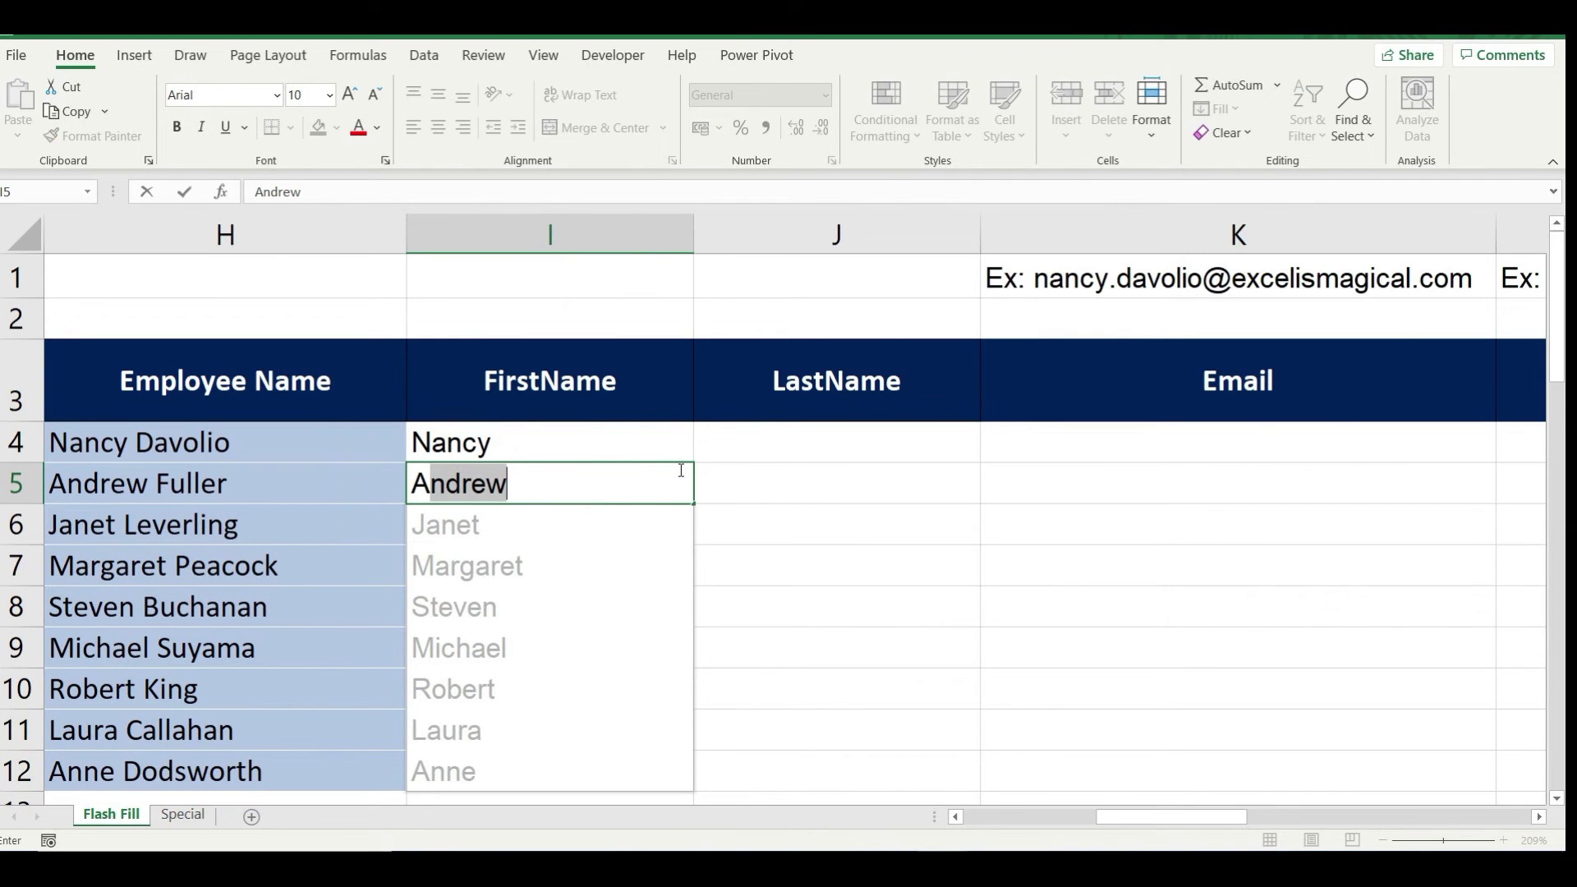
key(ctrl+Return)
key(Return)
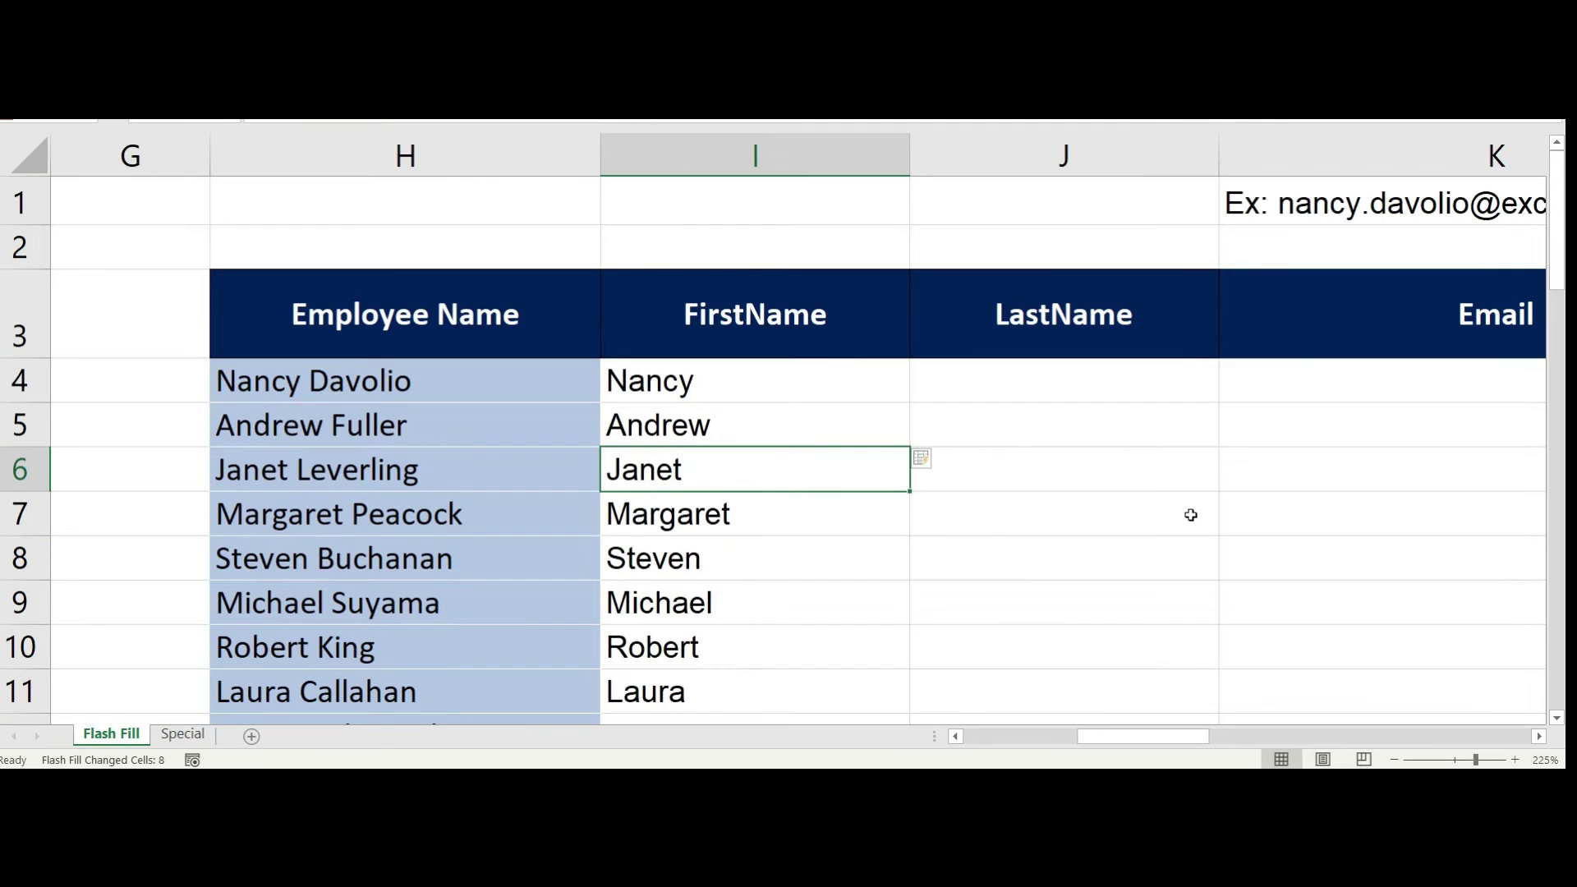
Enter the first employee's surname in J4, fill it down to J12, and convert the copies with Flash Fill
click(1041, 384)
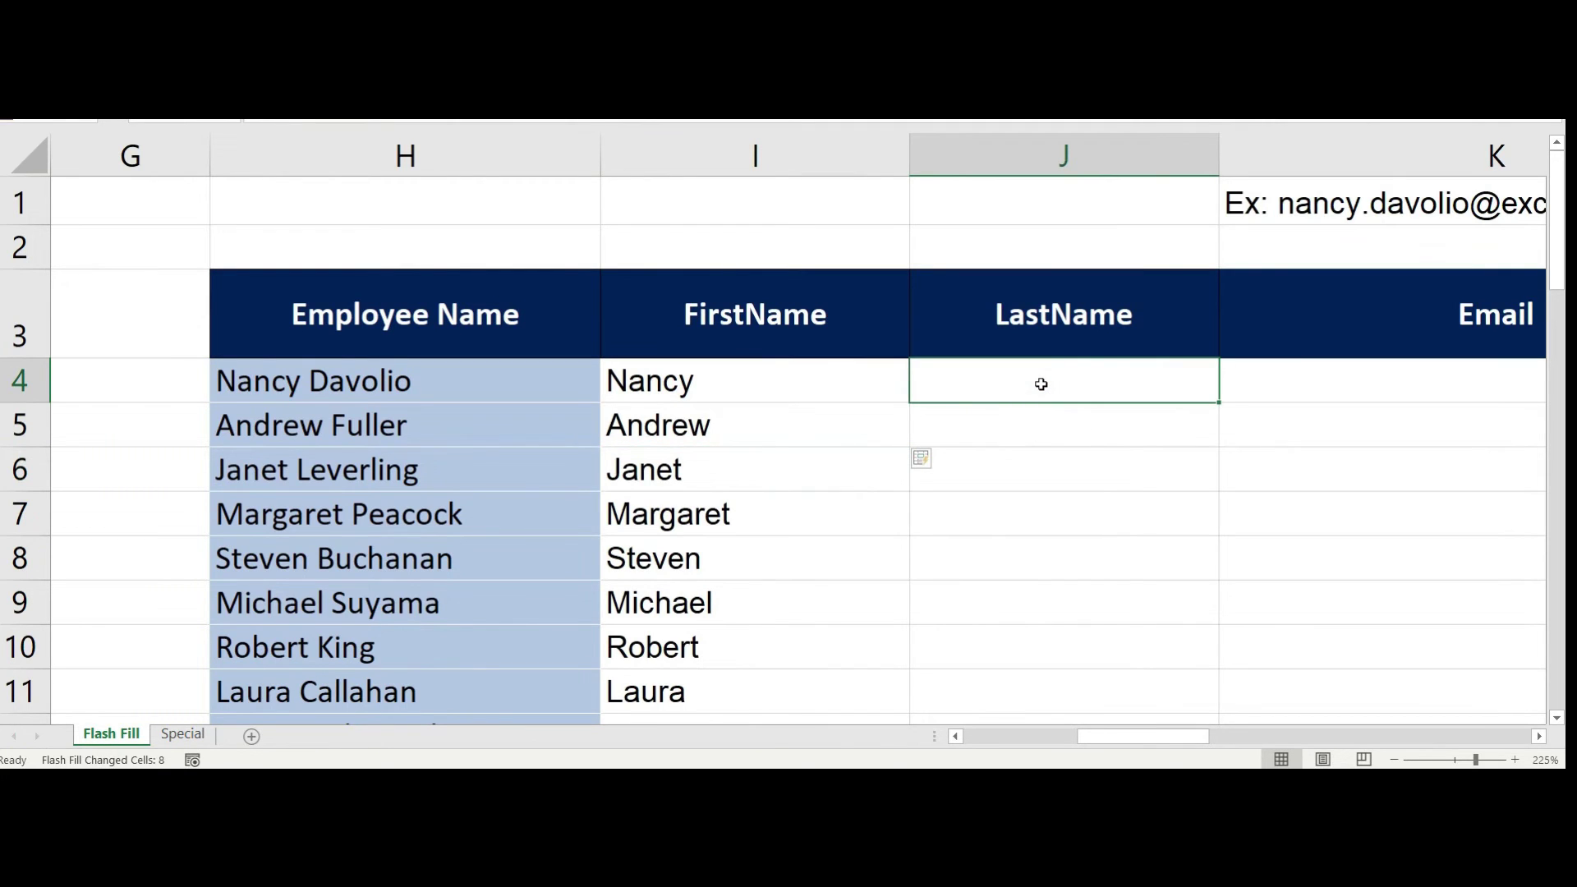
text(Davolio)
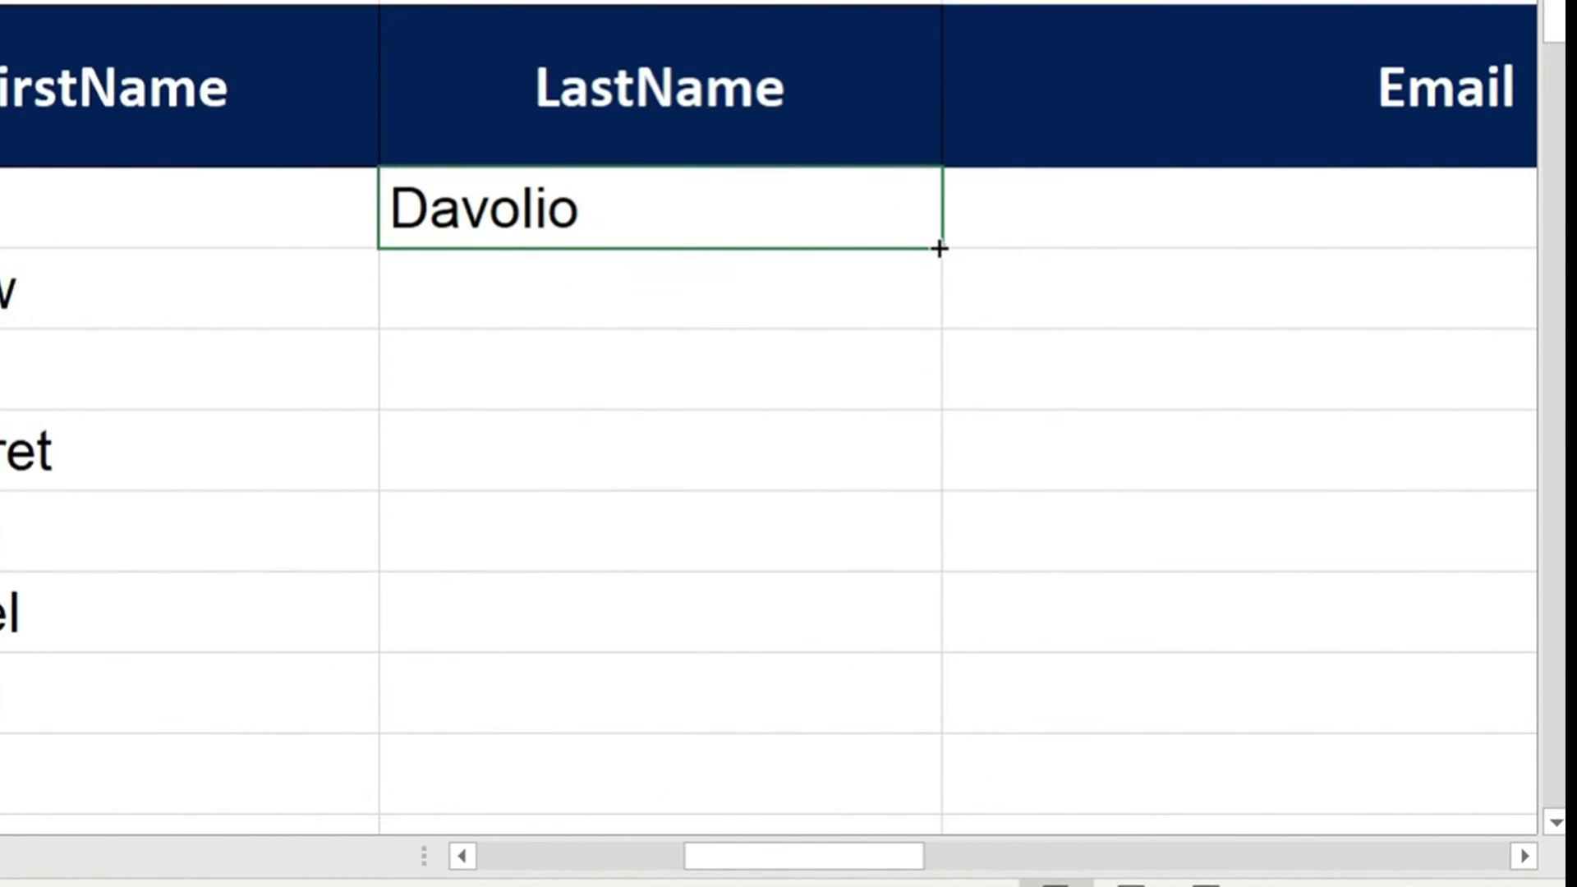
drag(938, 248, 877, 785)
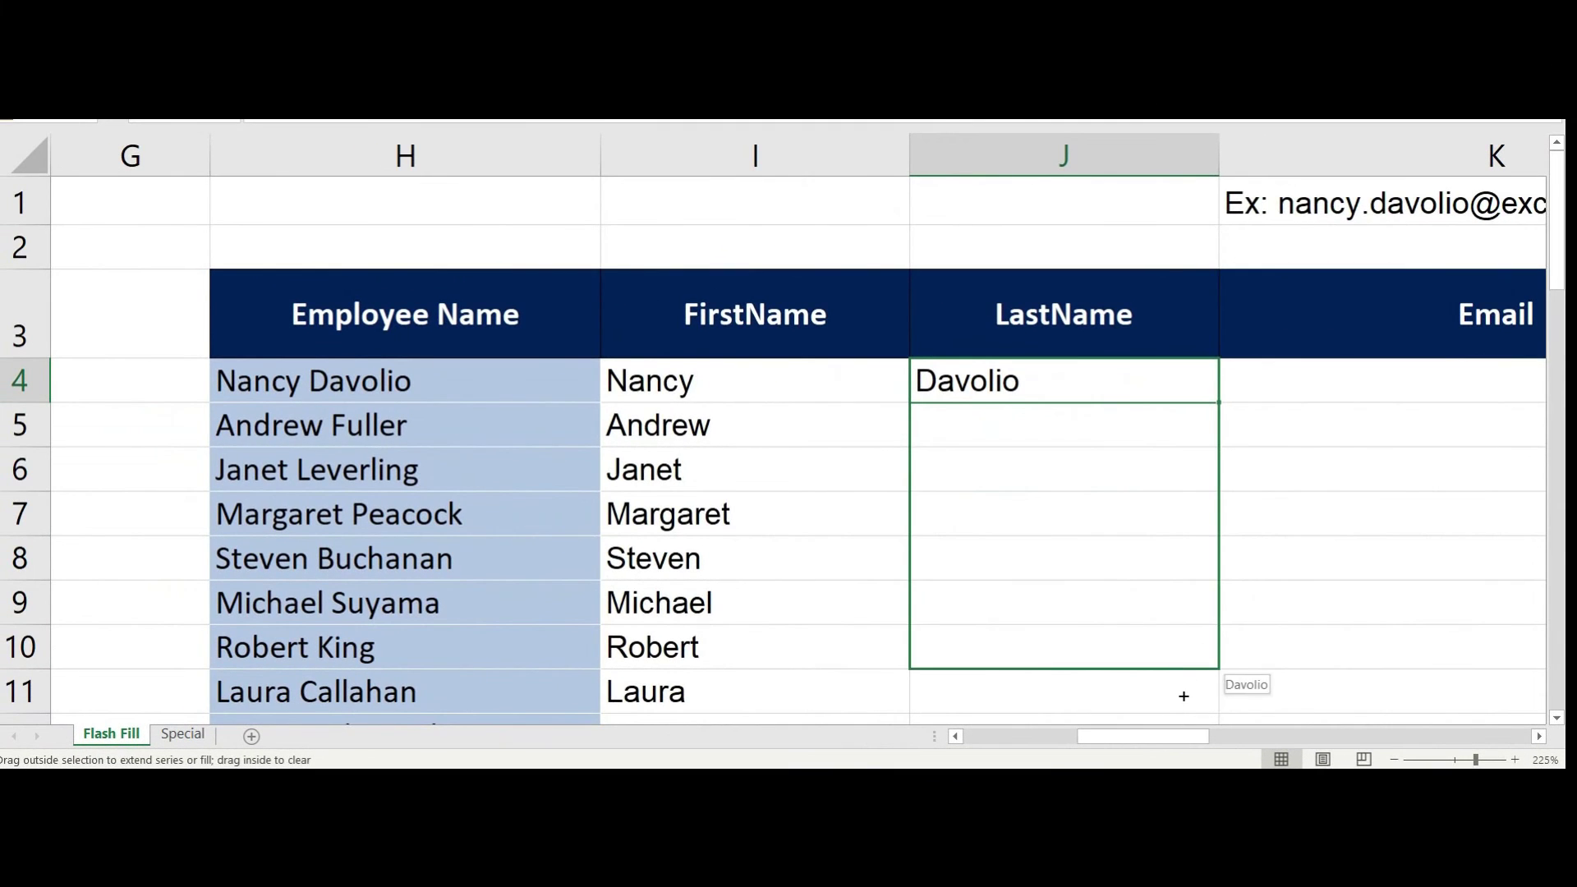
drag(1184, 696, 1185, 664)
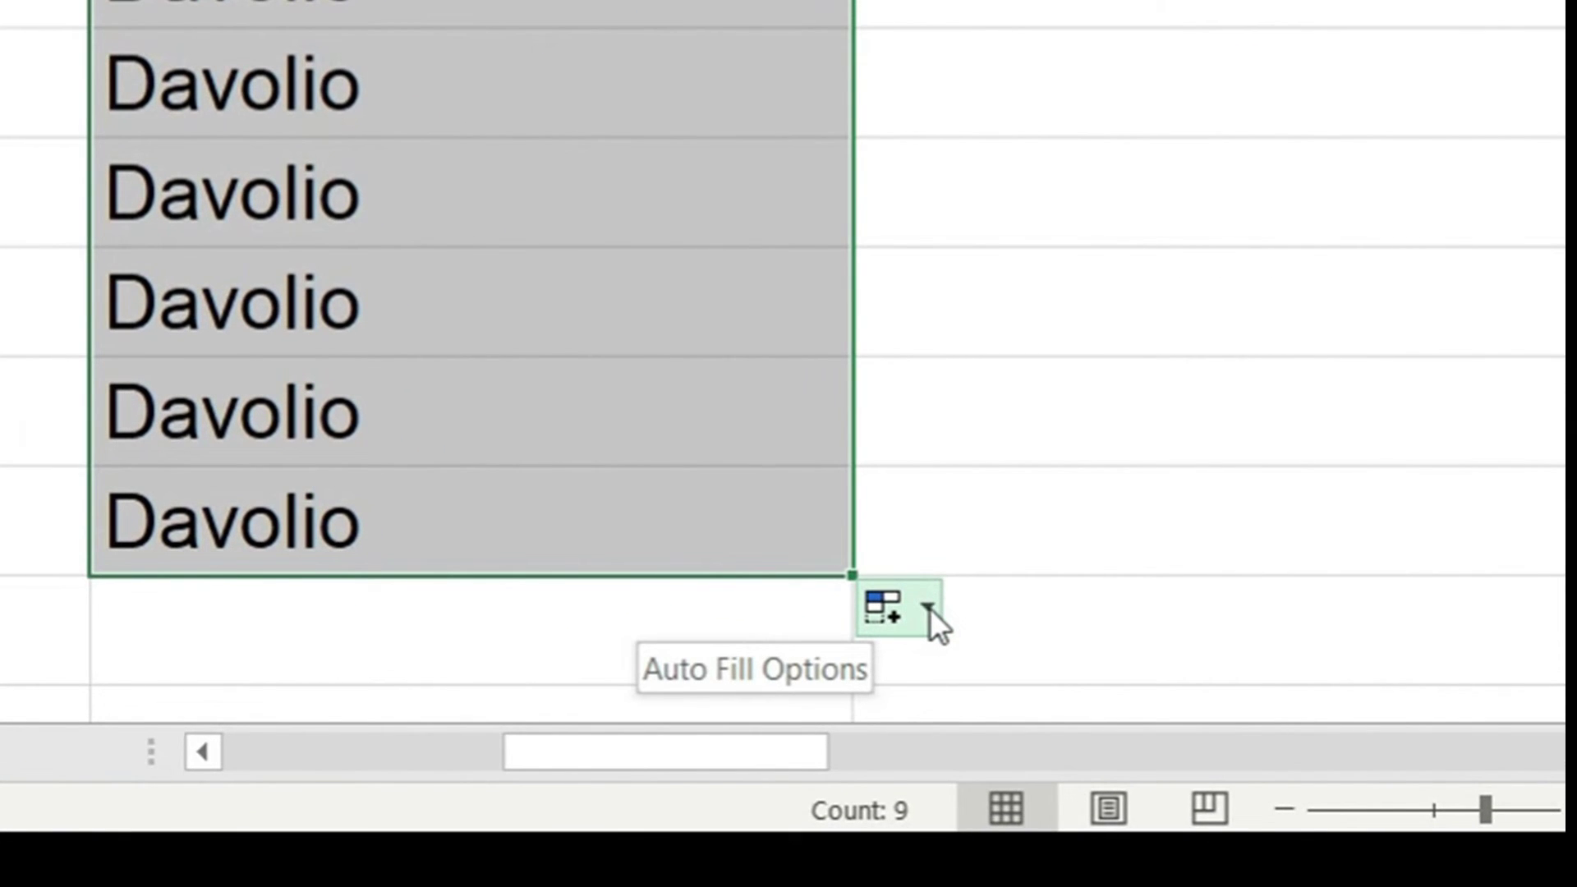
click(930, 608)
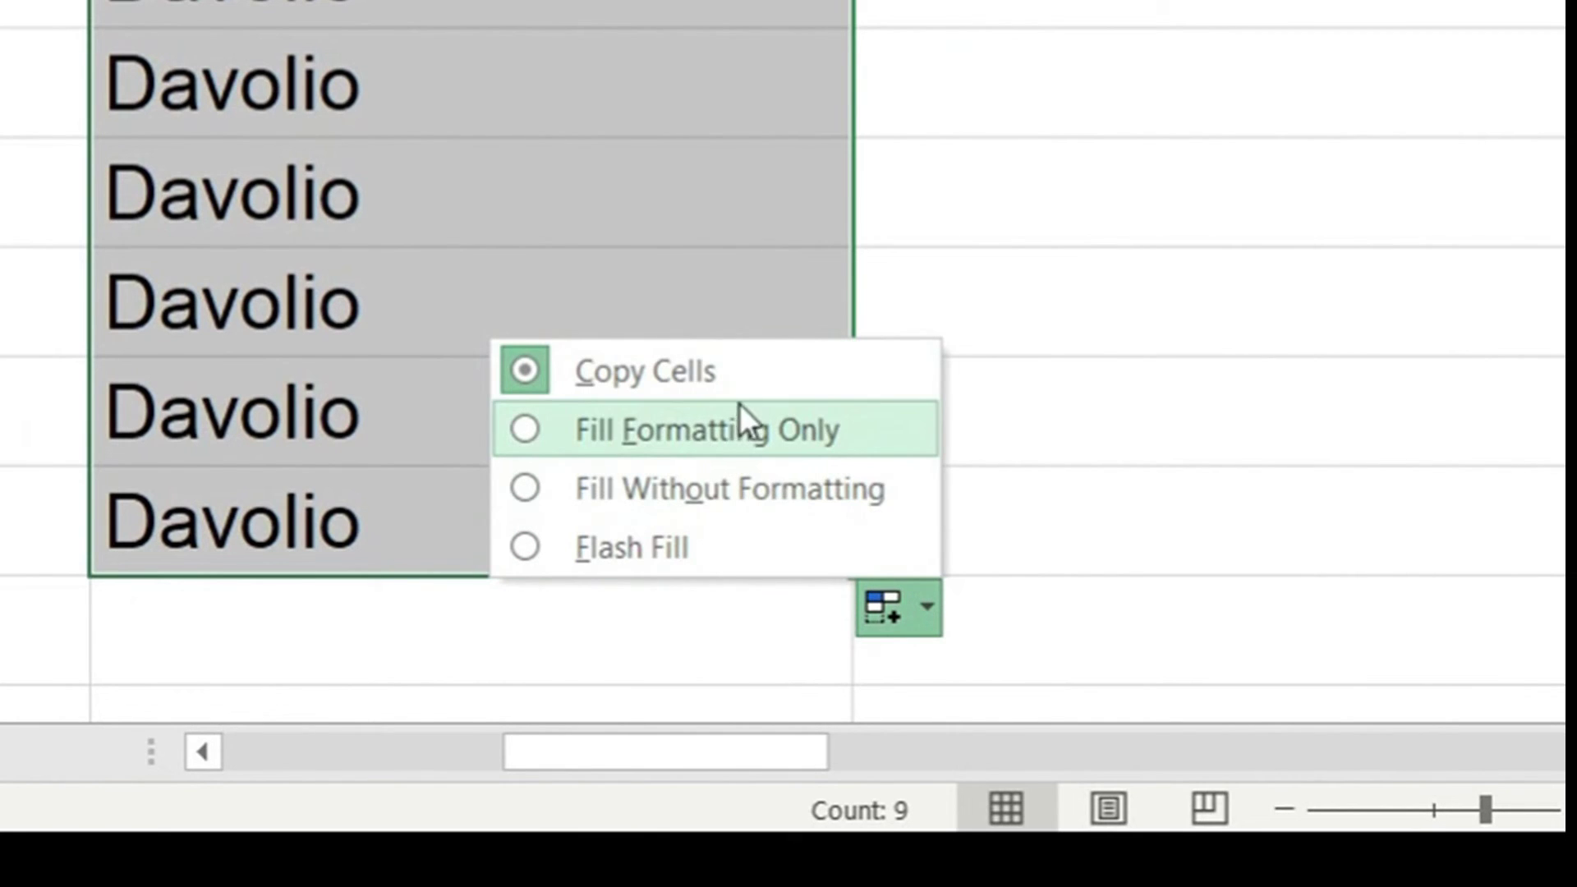
click(588, 547)
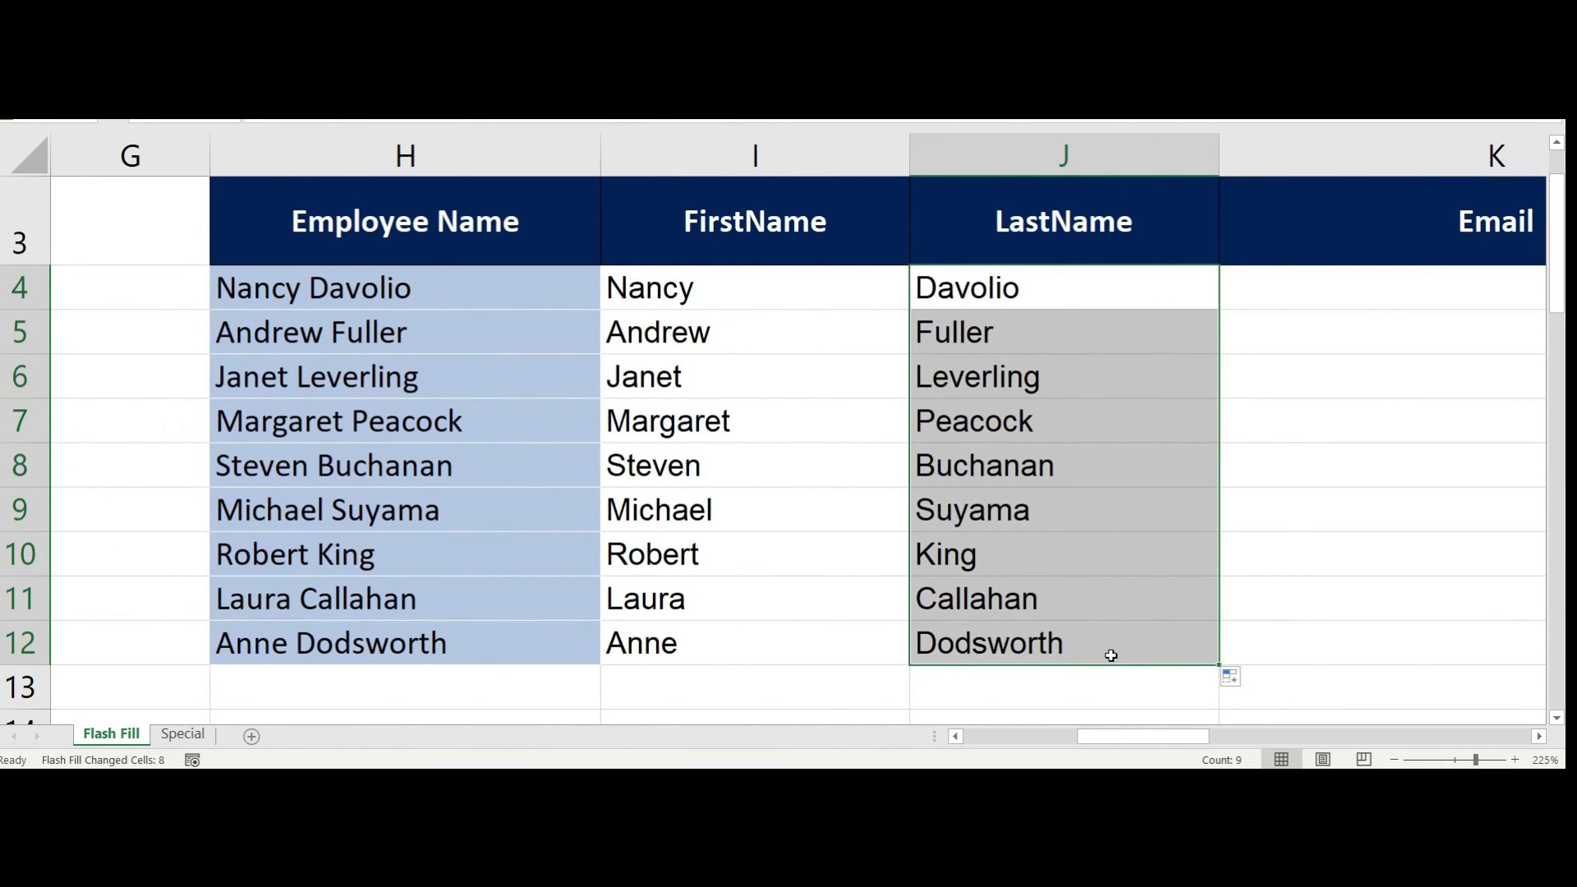
Enter the first employee's excelismagical.com email in K4 and Flash Fill it down through K12
key(Right)
scroll(973, 308, down, 4)
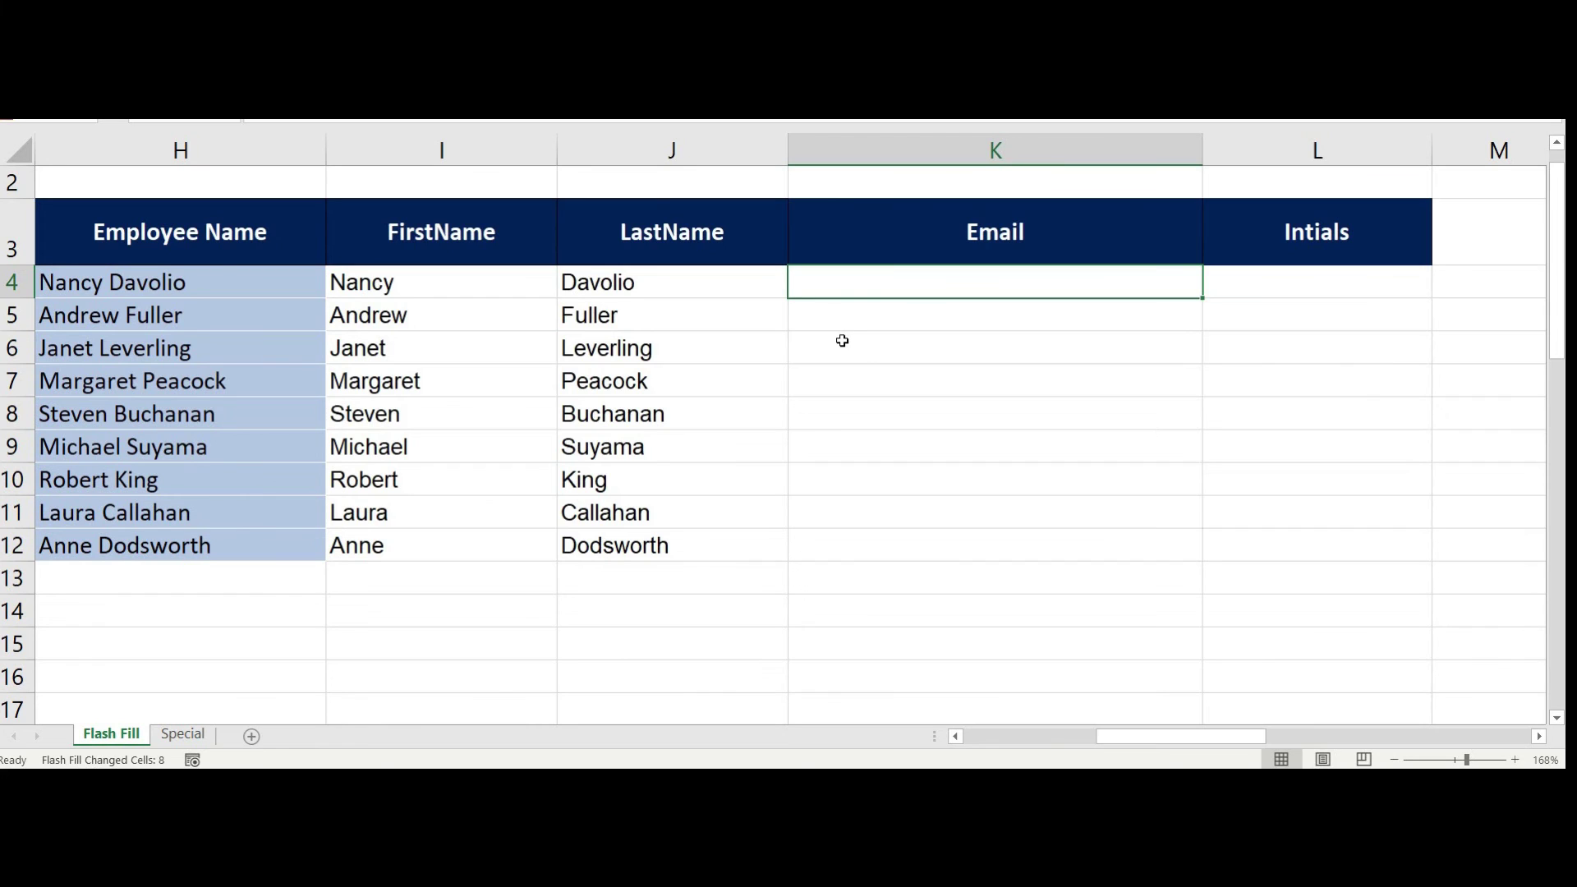
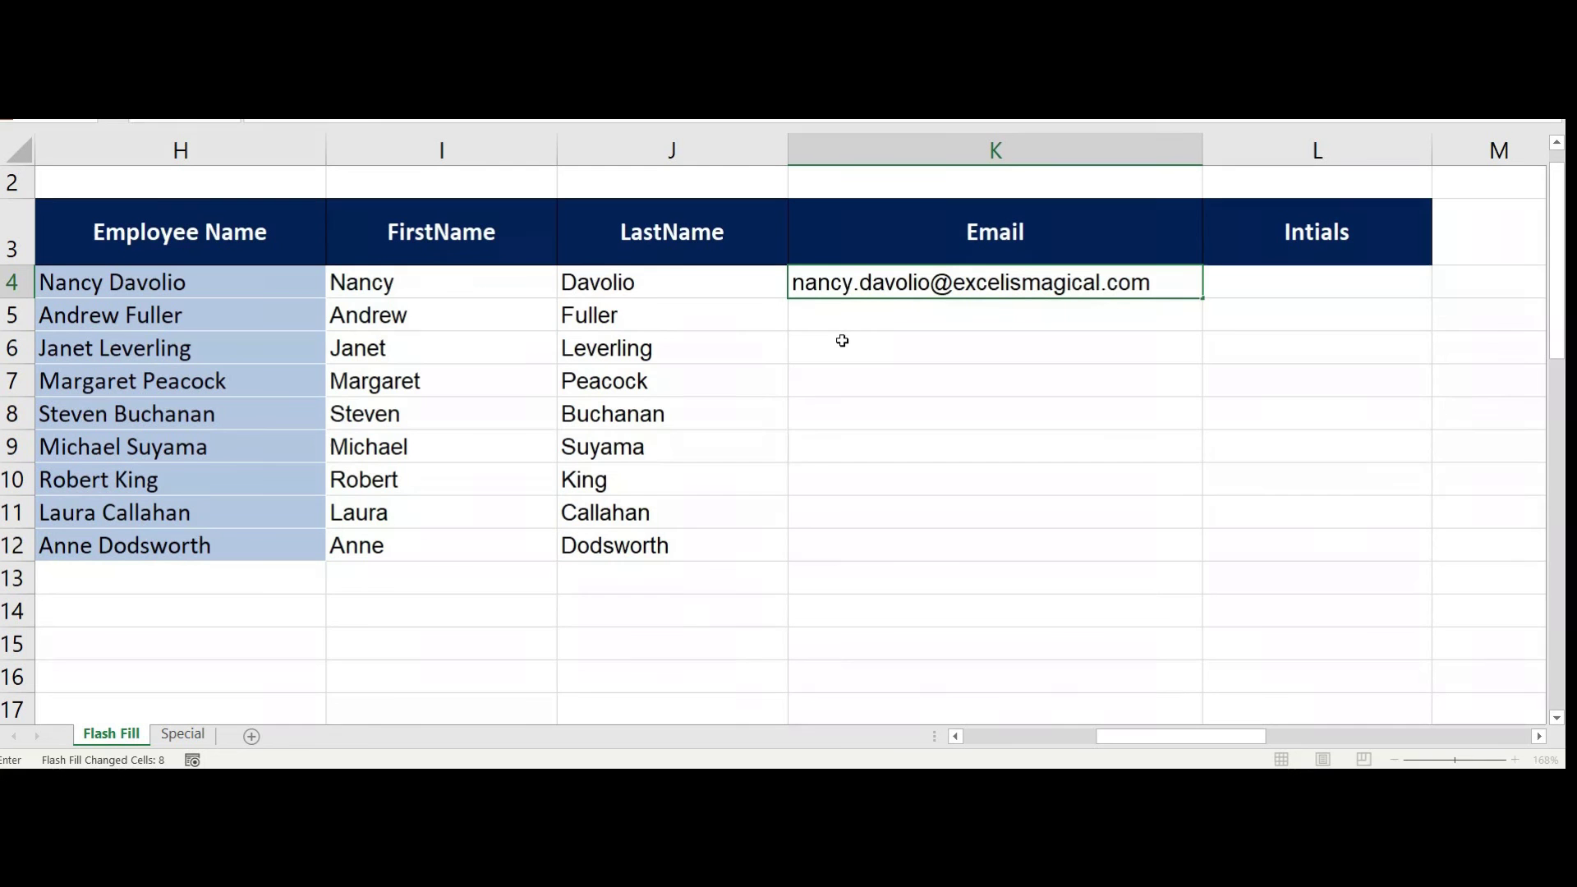
key(Return)
key(Up)
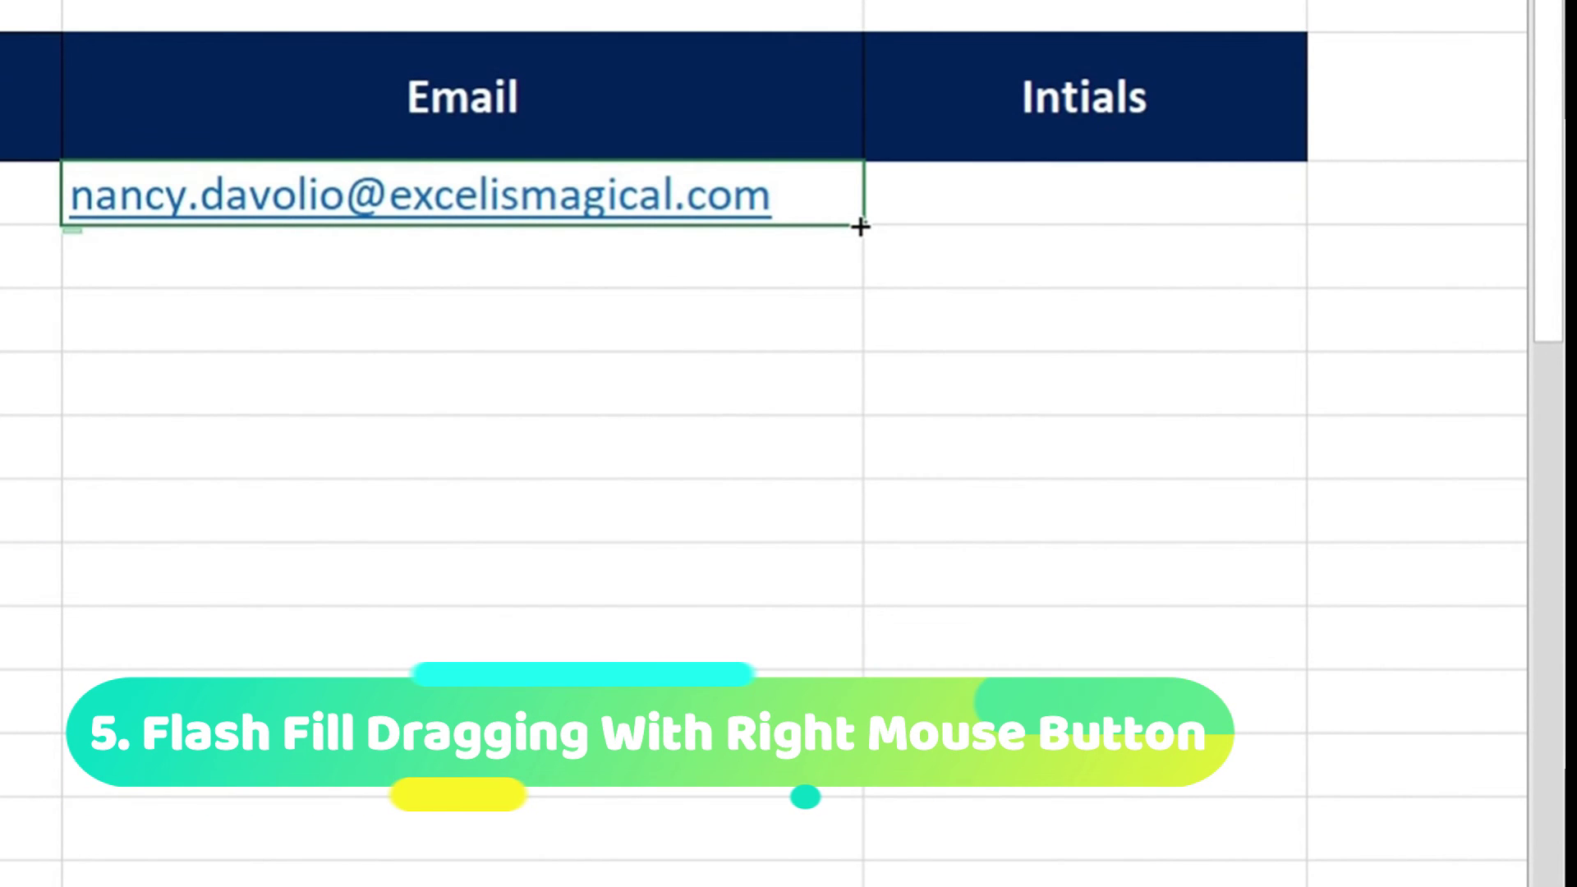
drag(860, 226, 850, 713)
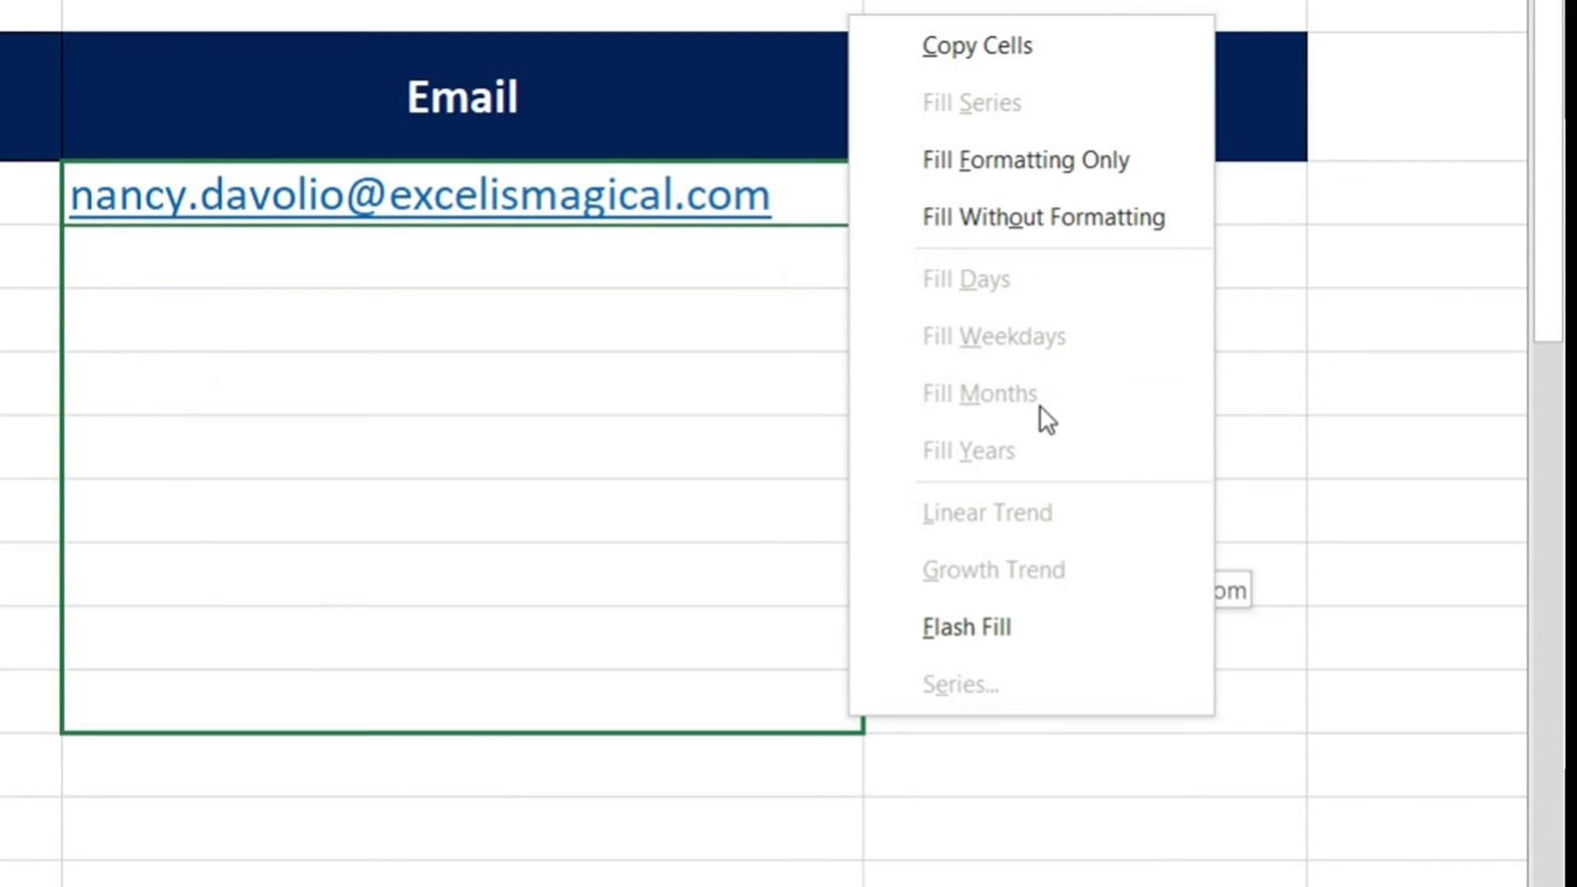
click(971, 629)
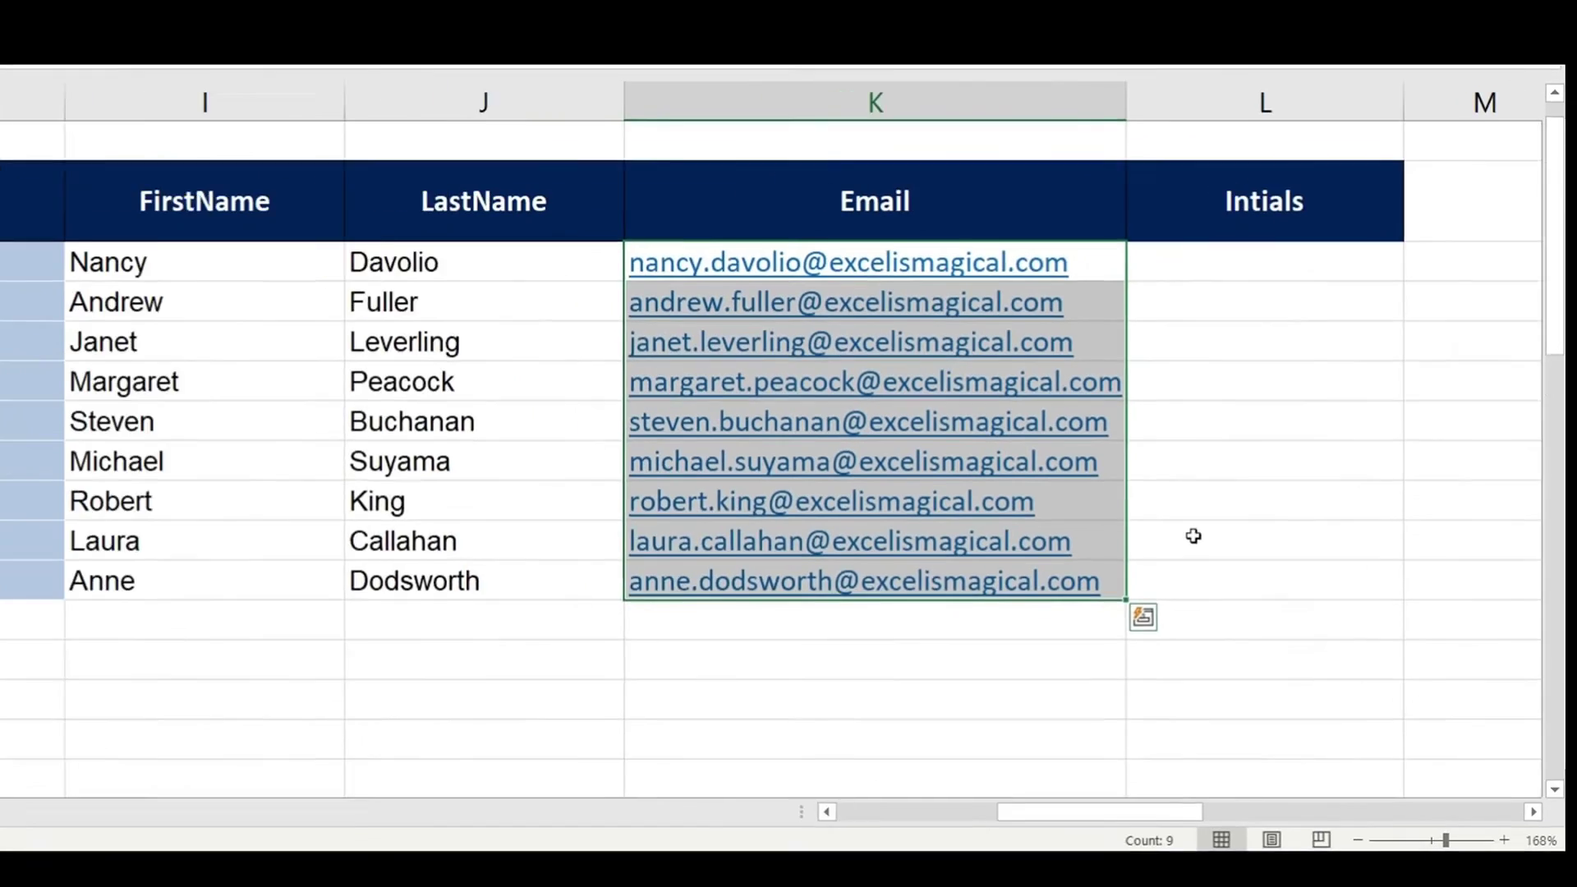